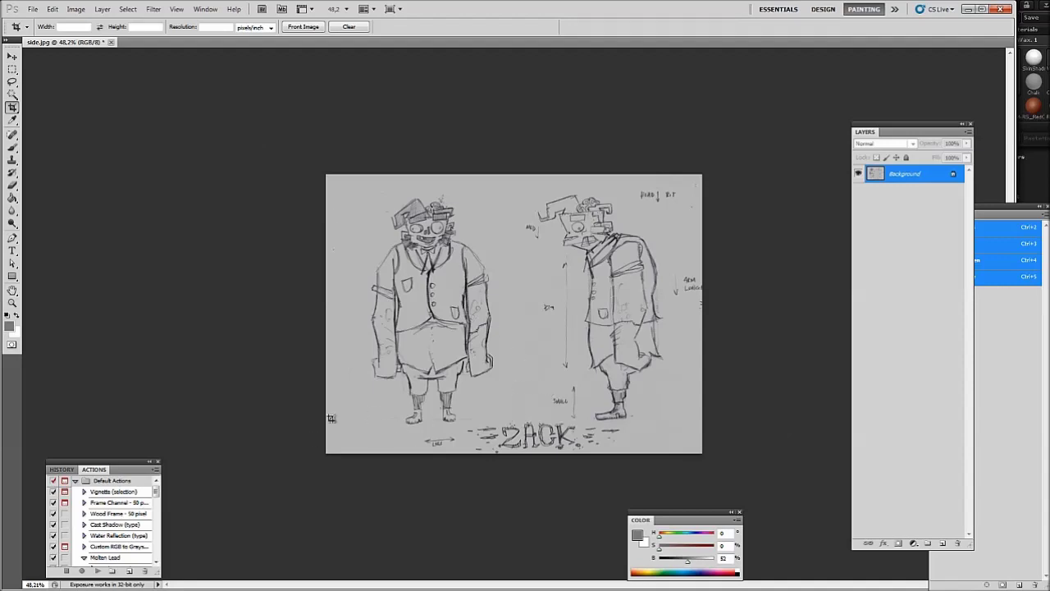
Crop the sketch sheet to the front-view figure and save it as the JPEG Front.jpg on the desktop
left_click_drag(484, 273, 519, 174)
key("Return")
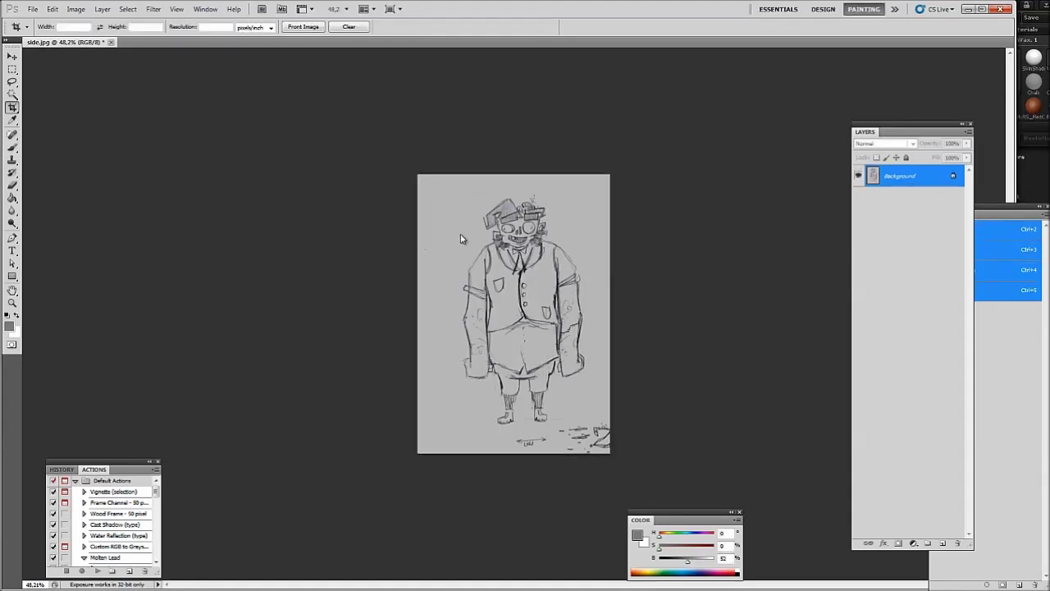
key("ctrl+shift+s")
left_click(448, 366)
left_click(451, 351)
left_click(452, 351)
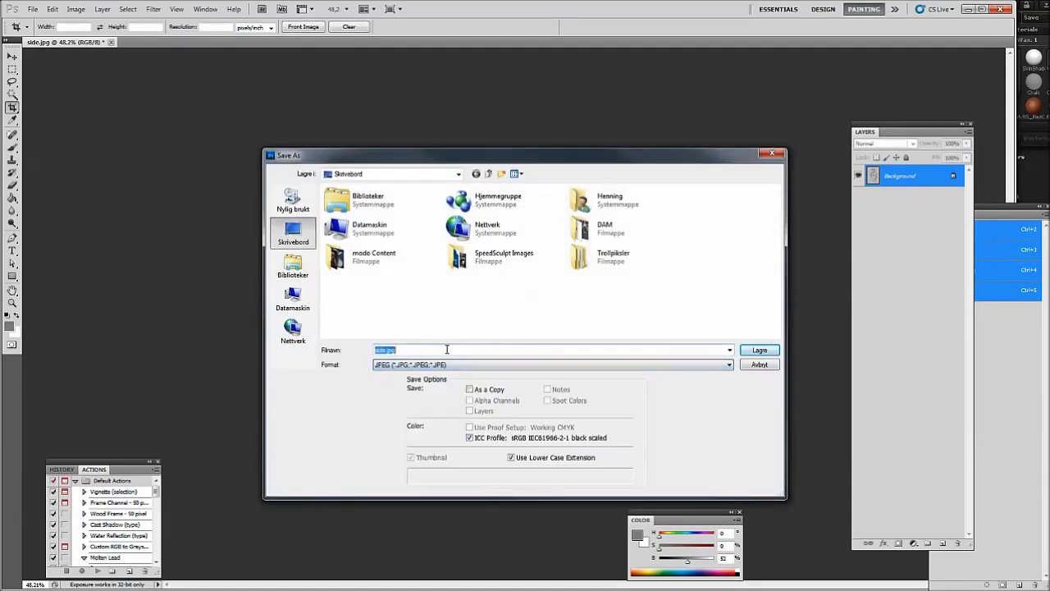
type("Fipon")
key("Return")
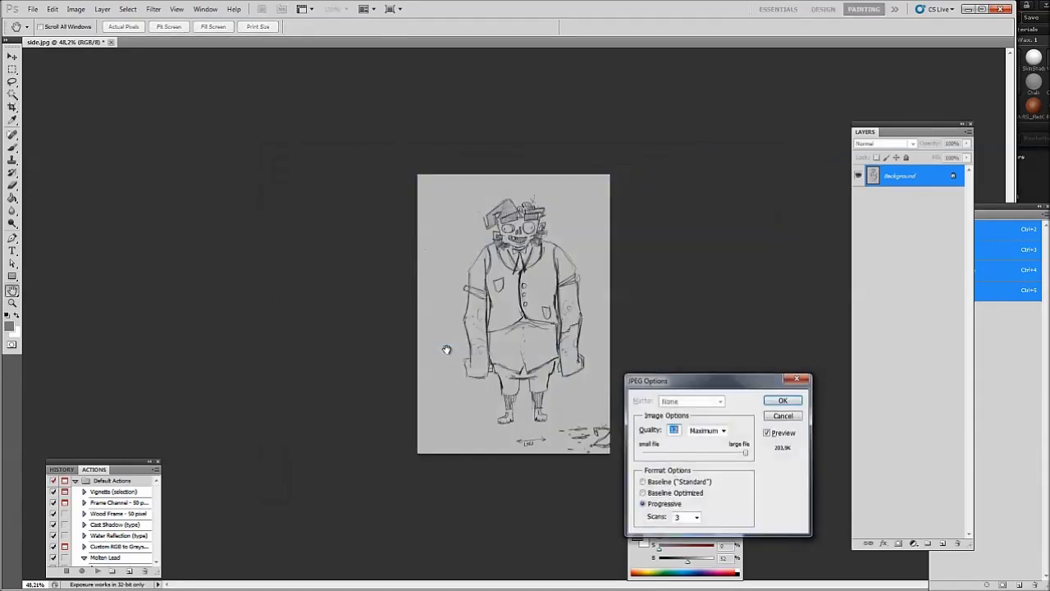
key("Return")
Undo the front-view crop and crop the sheet to the side-view figure instead
key("ctrl+z")
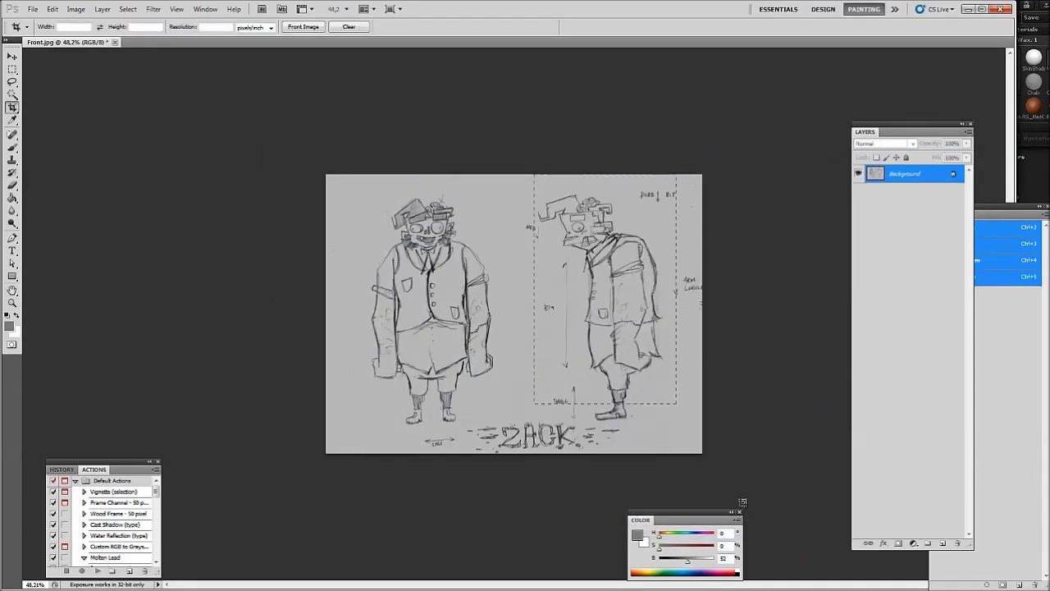
left_click_drag(743, 502, 744, 503)
key("Return")
Save the cropped side view as the JPEG side.jpg on the desktop
key("ctrl+shift+s")
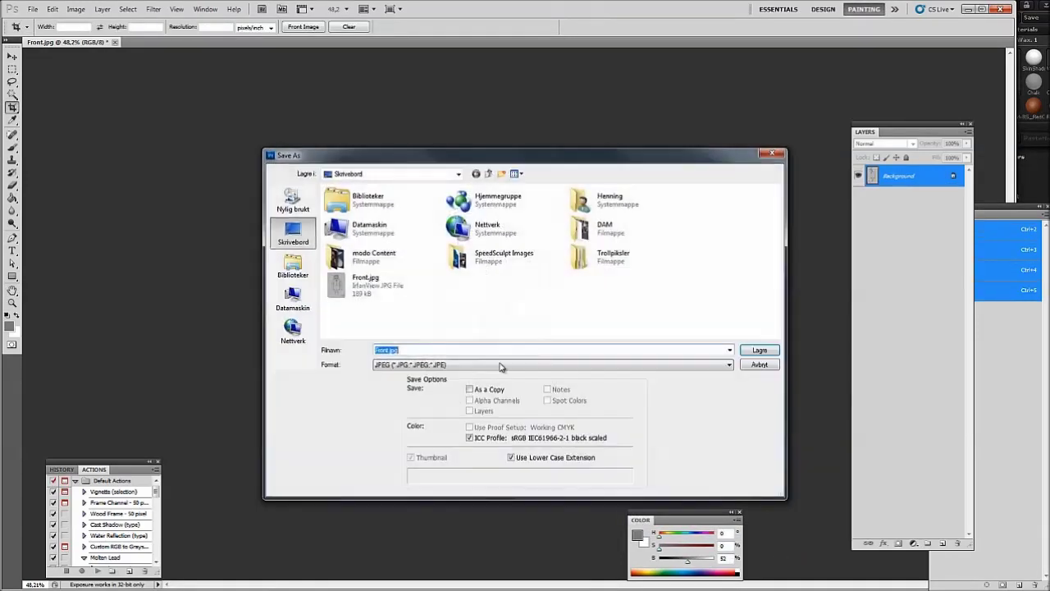
left_click(480, 368)
left_click(480, 369)
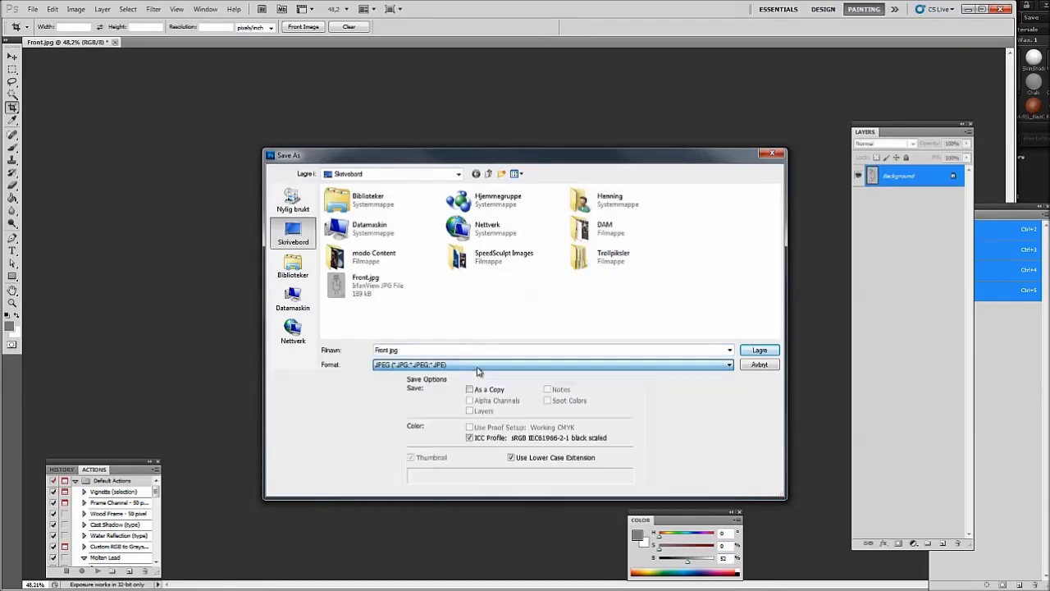
key("shift+Tab")
type("side")
key("Return")
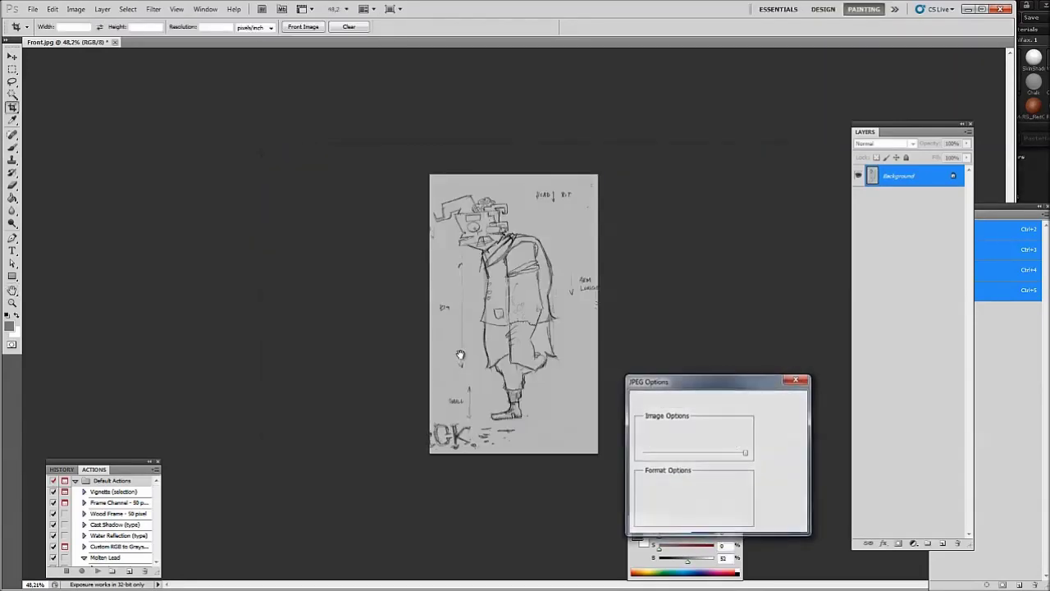
key("Return")
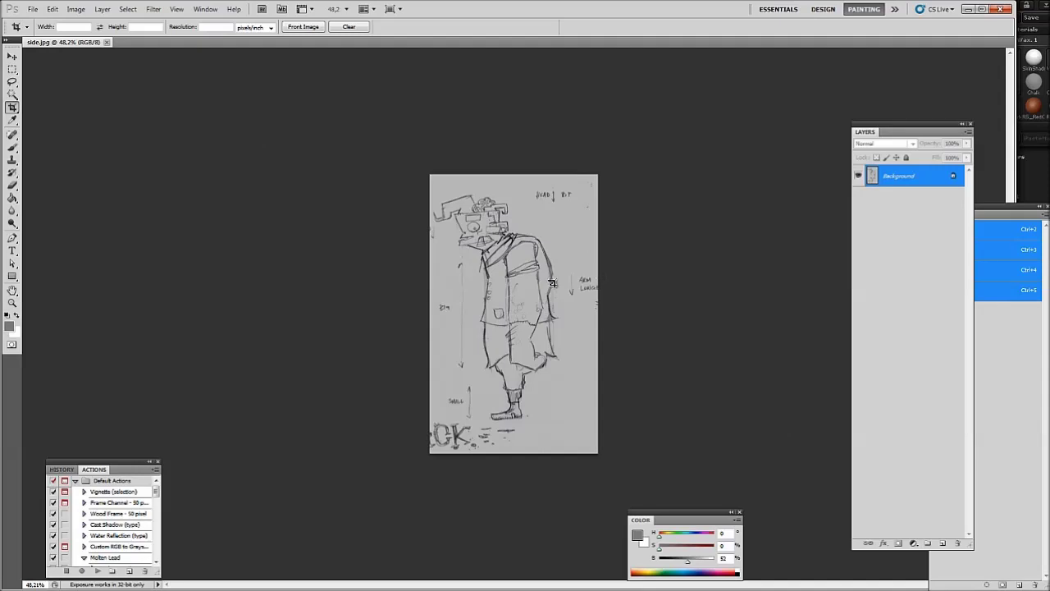
Switch to ZBrush, choose the Sphere3D mesh as the tool and convert it to a PolyMesh3D
key("alt+Tab")
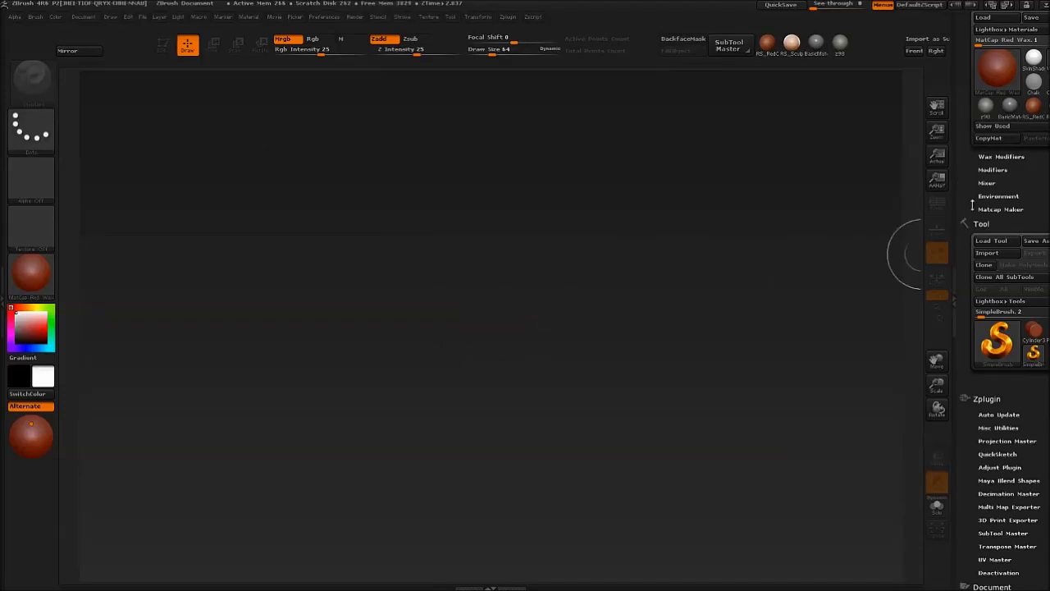
scroll(984, 295, "down", 1)
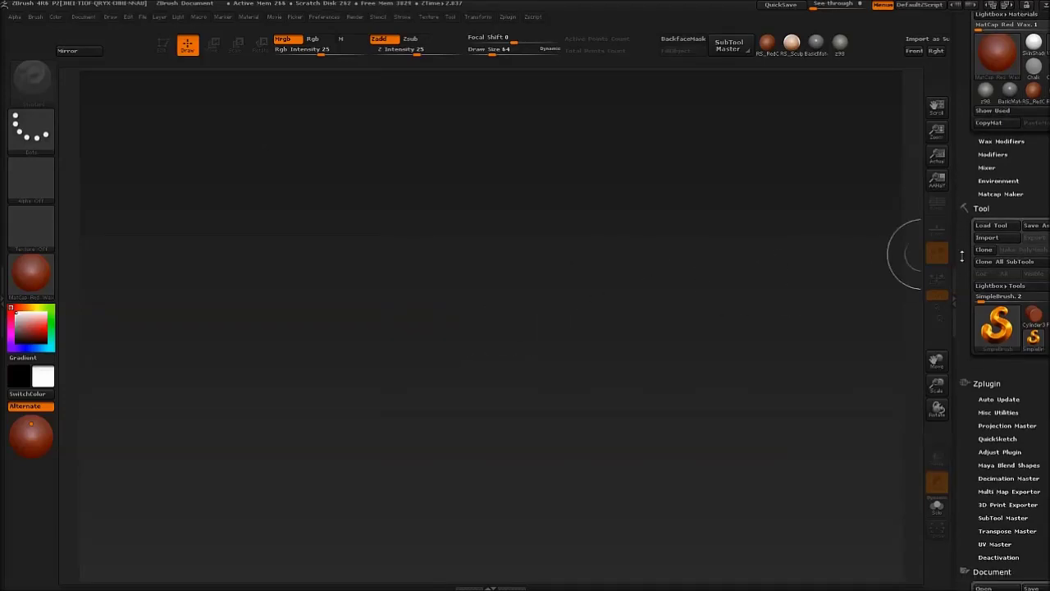
left_click(996, 327)
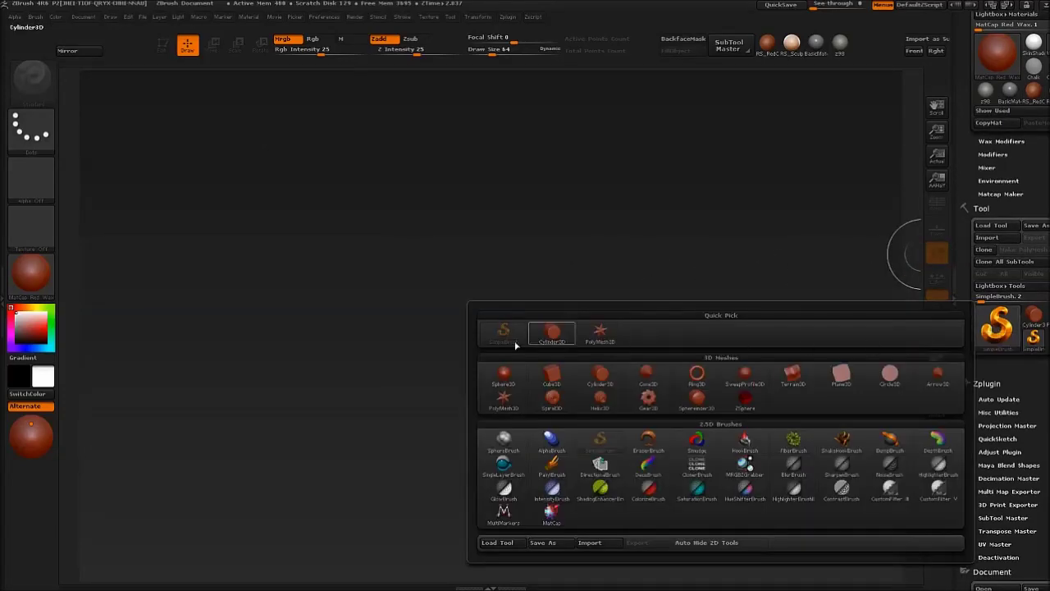
left_click(505, 379)
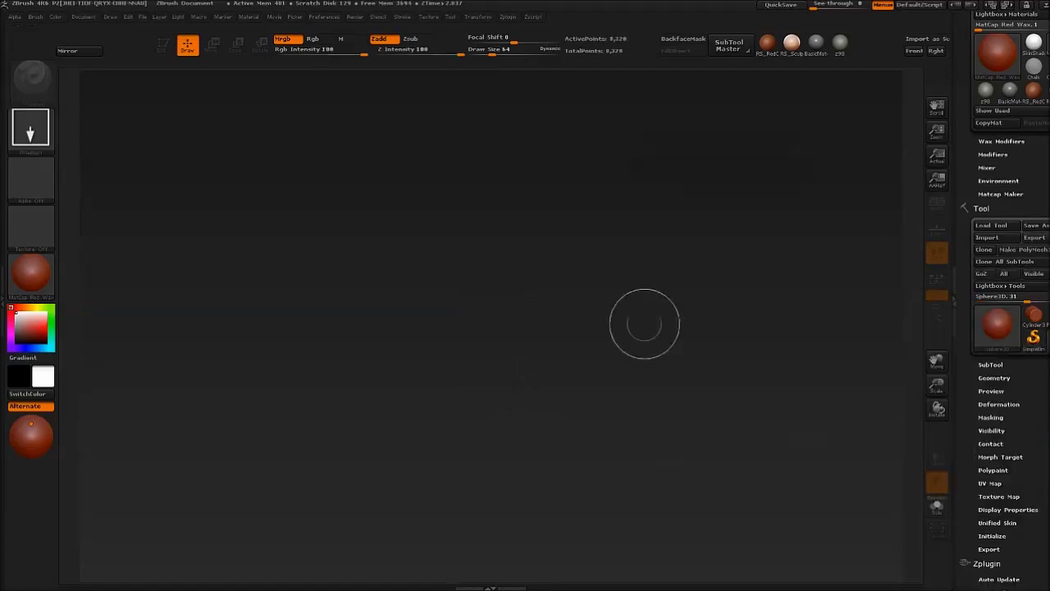
left_click(1034, 248)
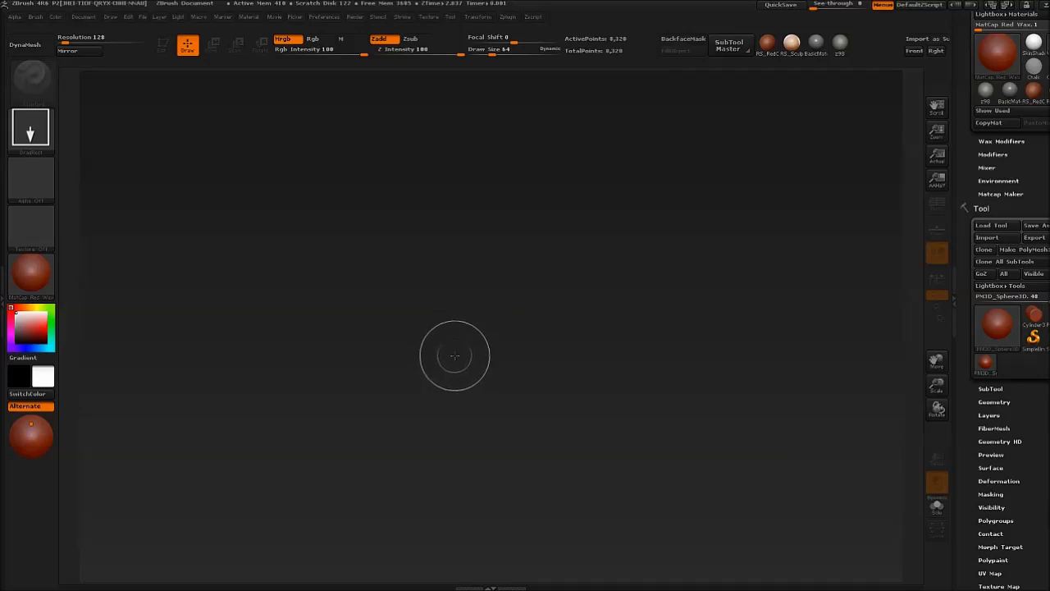
Draw the sphere on the canvas and turn on Edit mode for it
mouse_move(453, 356)
left_mouse_down()
mouse_move(457, 347)
mouse_move(244, 326)
left_mouse_up()
key("t")
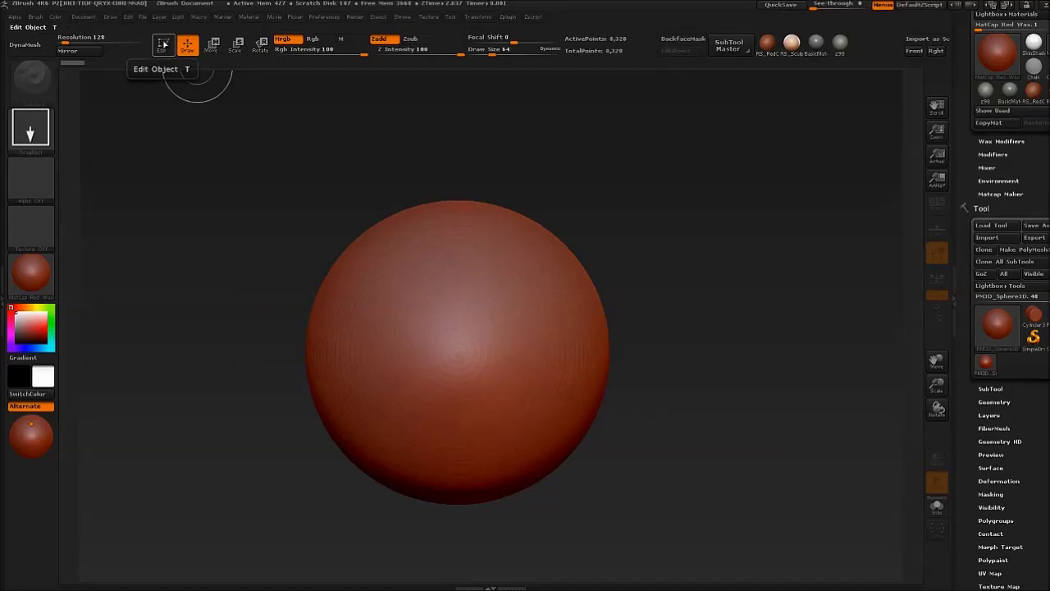
left_click(164, 48)
mouse_move(492, 199)
left_mouse_down("alt")
mouse_move(507, 325)
mouse_move(500, 244)
left_mouse_up("alt")
mouse_move(517, 329)
left_mouse_down()
mouse_move(444, 331)
mouse_move(497, 304)
mouse_move(476, 334)
left_mouse_up()
key("ctrl+z")
left_click_drag(648, 337, 566, 338)
key("ctrl+z")
Turn on the floor grid with the X, Y and Z grid planes around the sphere
mouse_move(610, 359)
right_mouse_down("alt")
mouse_move(607, 344)
mouse_move(562, 337)
mouse_move(567, 351)
mouse_move(613, 334)
mouse_move(617, 314)
mouse_move(659, 300)
mouse_move(711, 345)
mouse_move(751, 287)
right_mouse_up("alt")
left_click(937, 233)
left_click(940, 225)
left_click(943, 225)
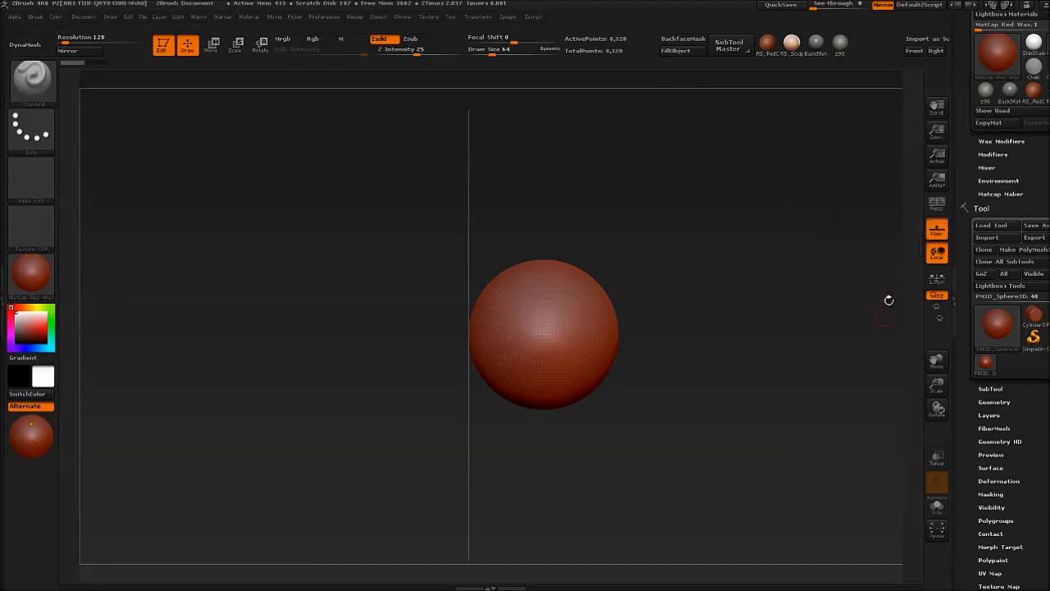
left_click(937, 234)
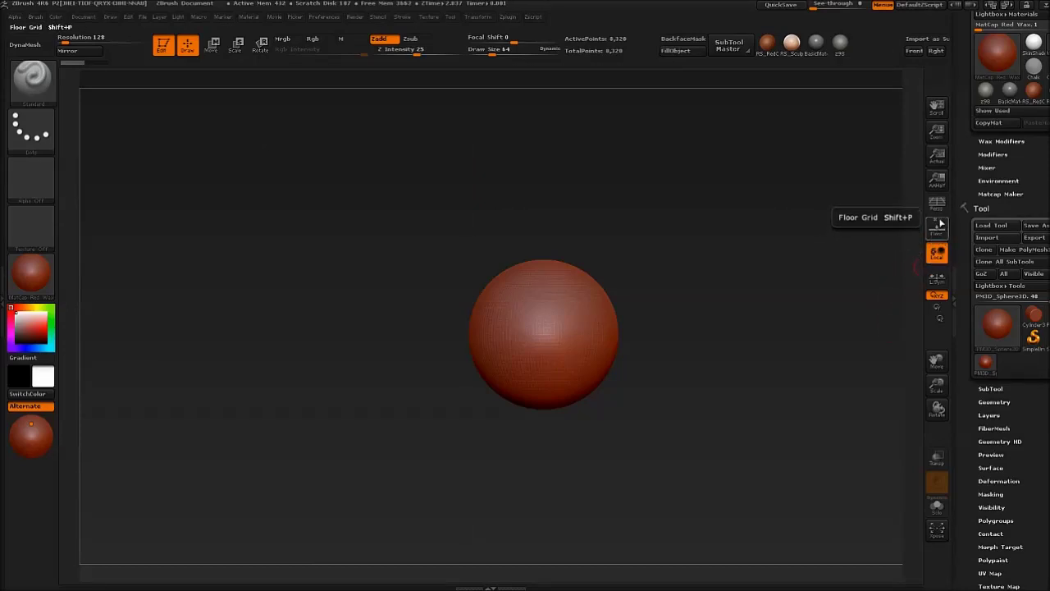
left_click(943, 235)
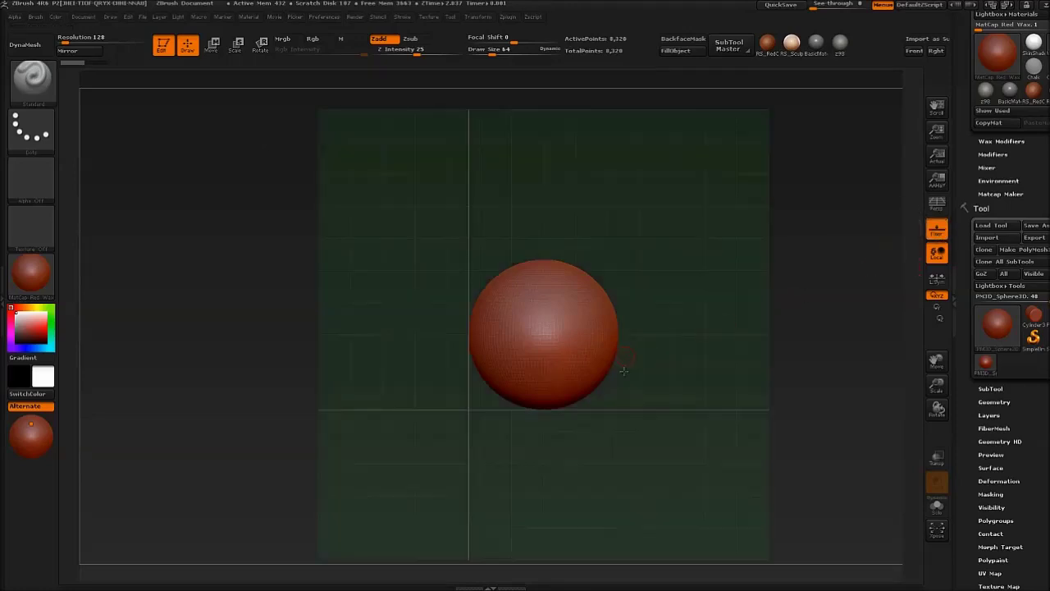
Turn on perspective for the view and look at the grid planes around the sphere from an angle
mouse_move(625, 365)
left_mouse_down()
mouse_move(566, 361)
mouse_move(649, 345)
mouse_move(816, 250)
left_mouse_up()
left_click(936, 207)
left_click_drag(693, 297, 481, 285)
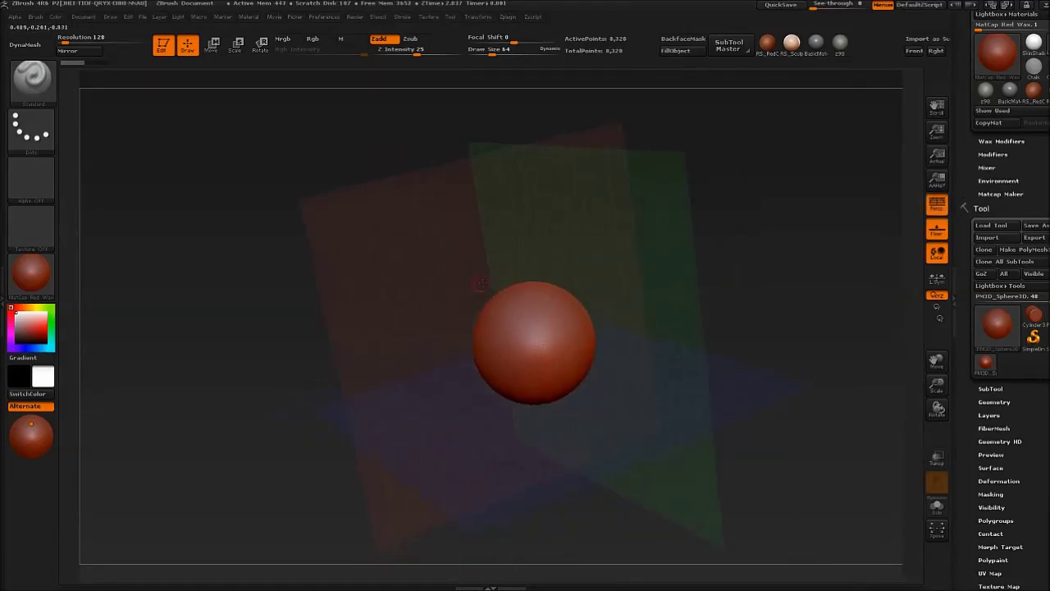
left_click_drag(409, 291, 583, 237)
left_click_drag(334, 223, 370, 221)
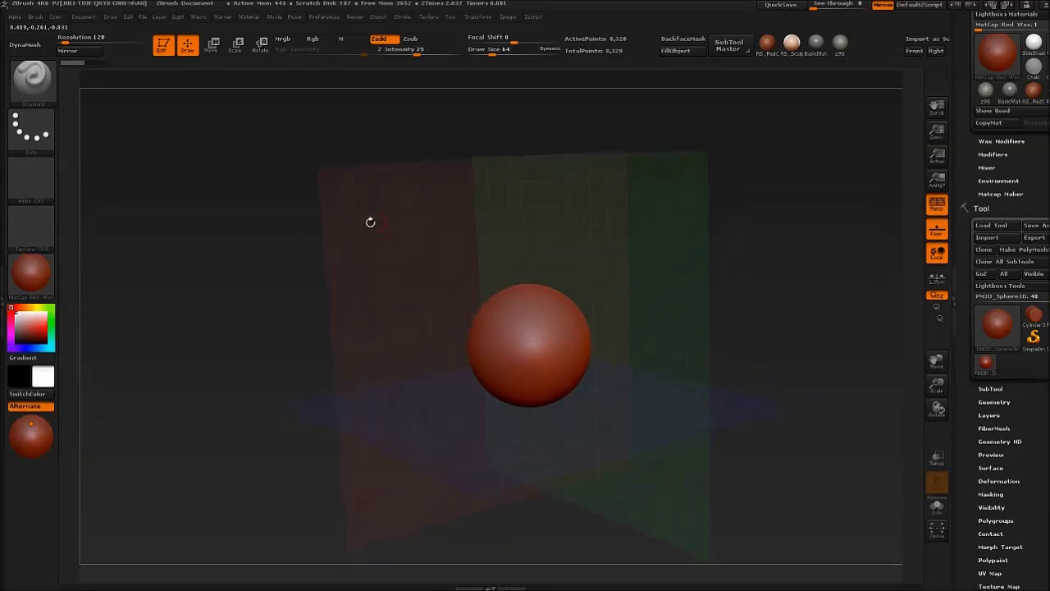
Dock the Draw palette in the side tray and bring its Front-Back grid options fully into view
left_click(110, 17)
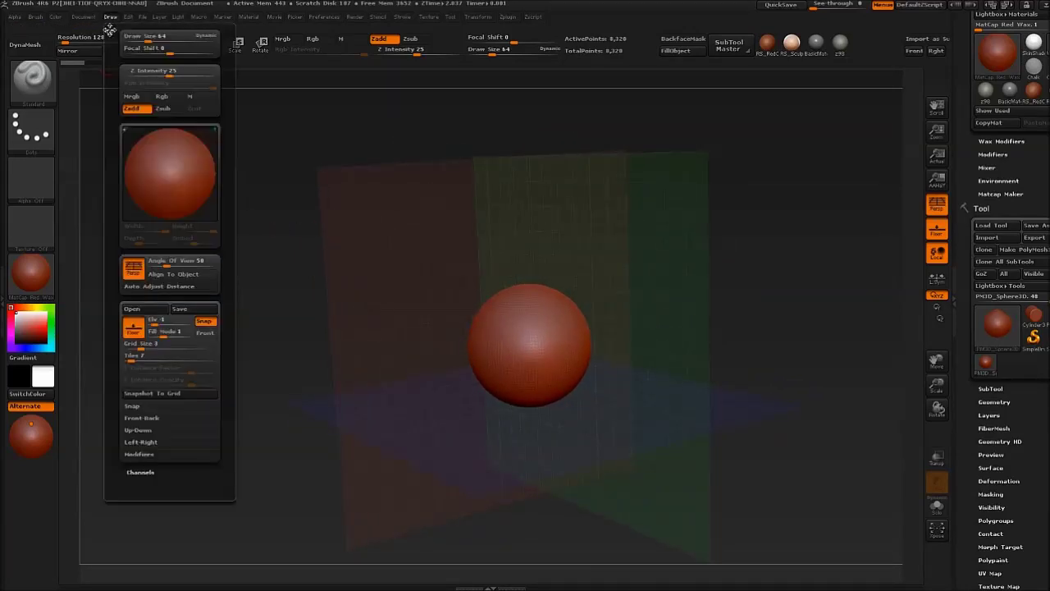
left_click(109, 31)
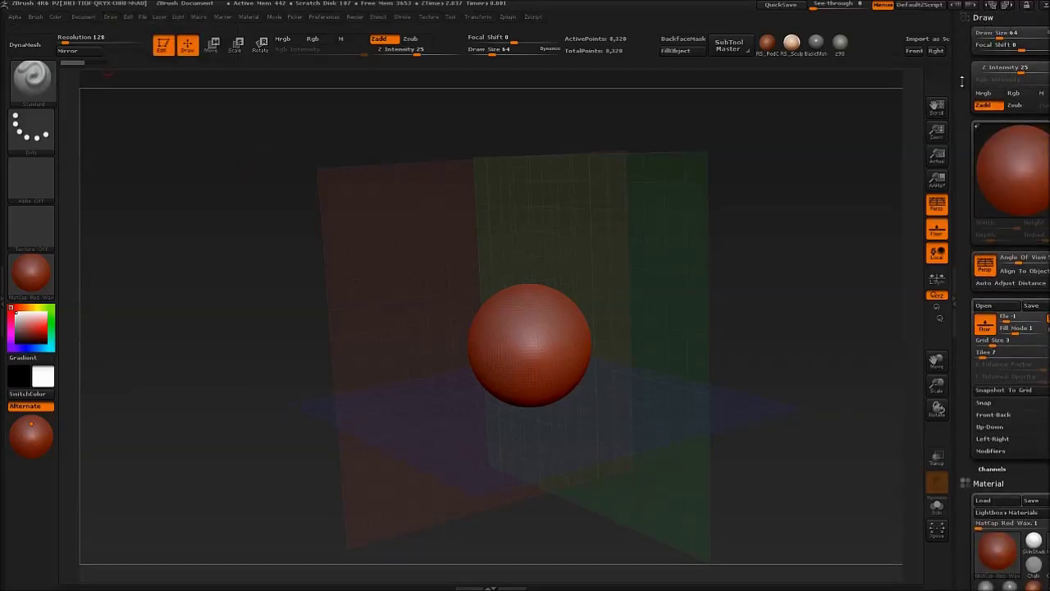
scroll(976, 393, "down", 1)
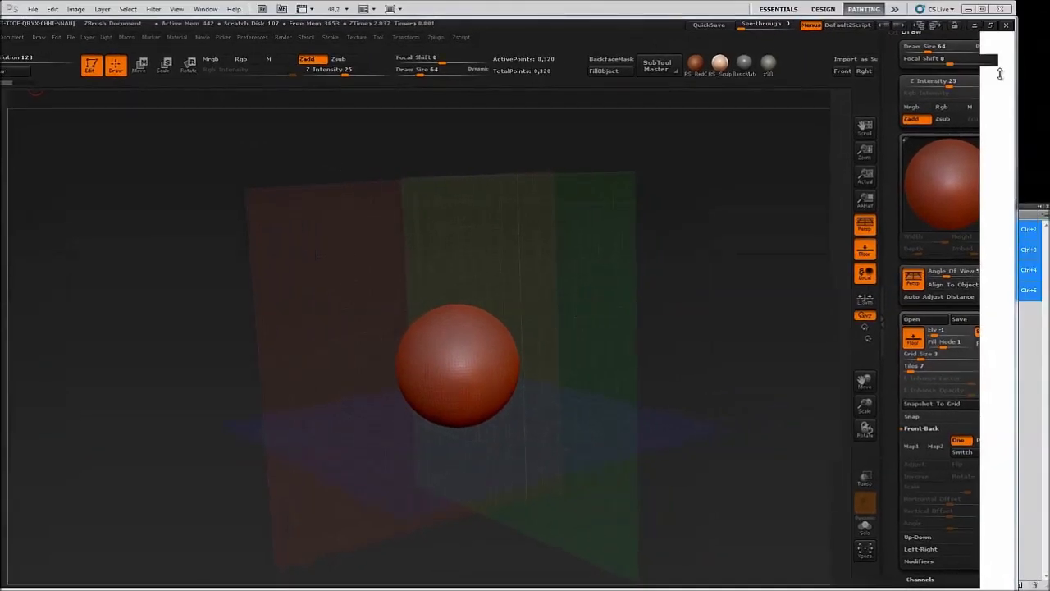
left_click(991, 26)
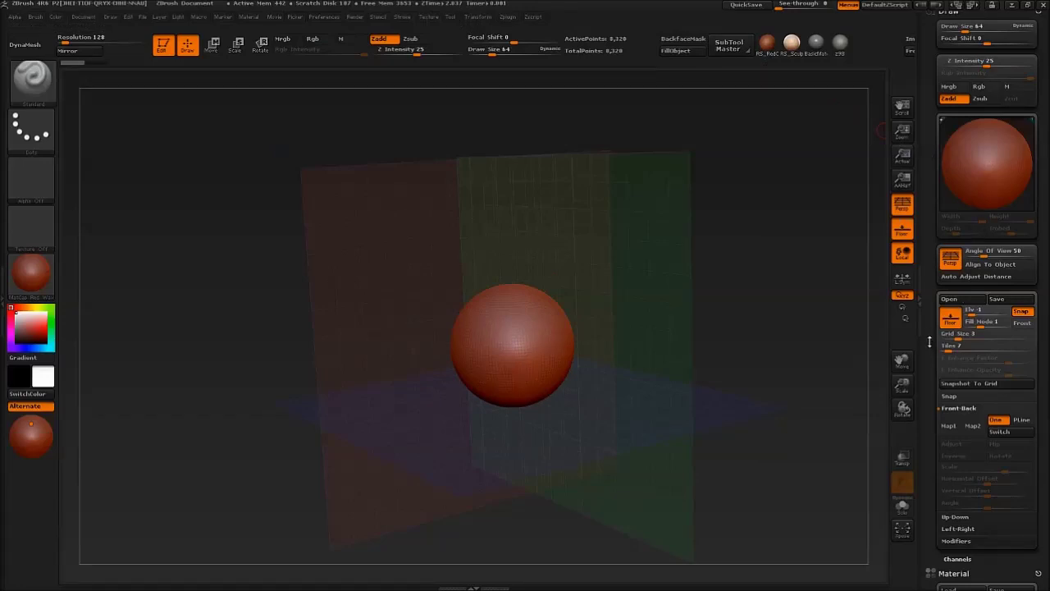
scroll(931, 328, "down", 3)
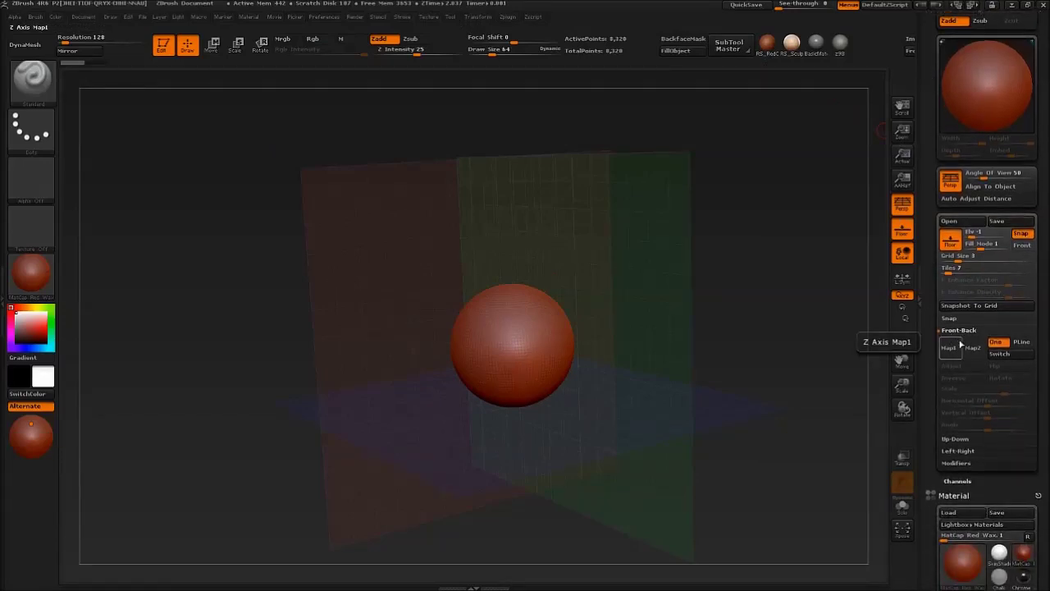
Import Front.jpg from the desktop as Map1 of the Front-Back grid and turn the view to face it
left_click(949, 348)
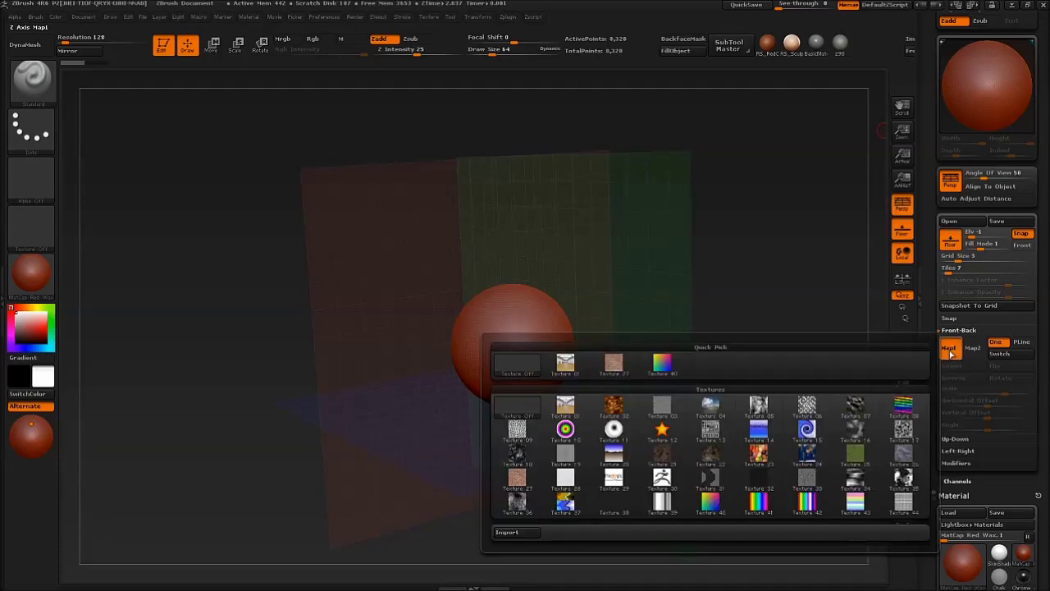
left_click(515, 532)
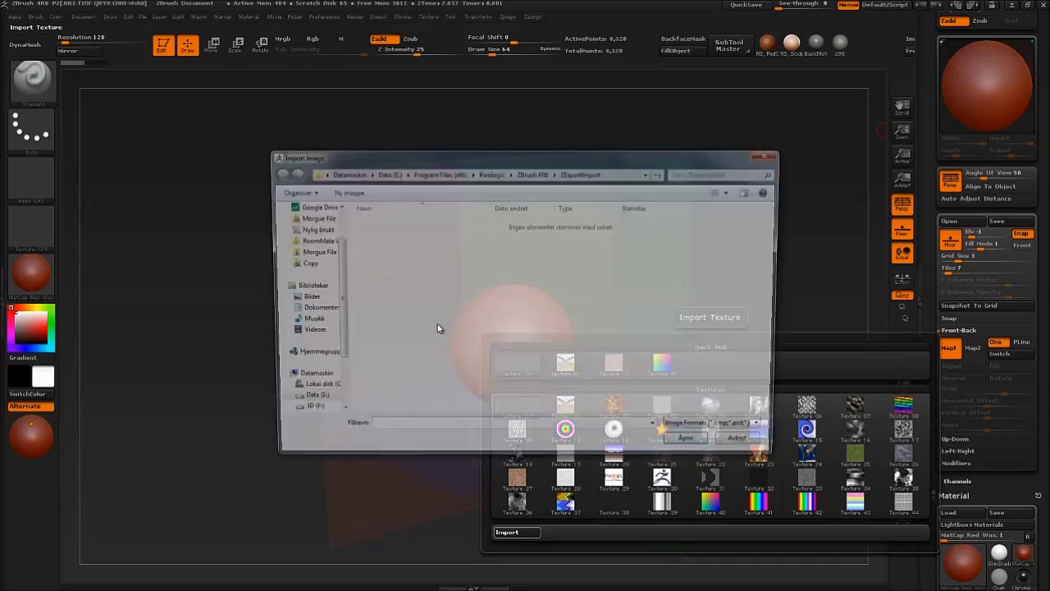
left_click(309, 245)
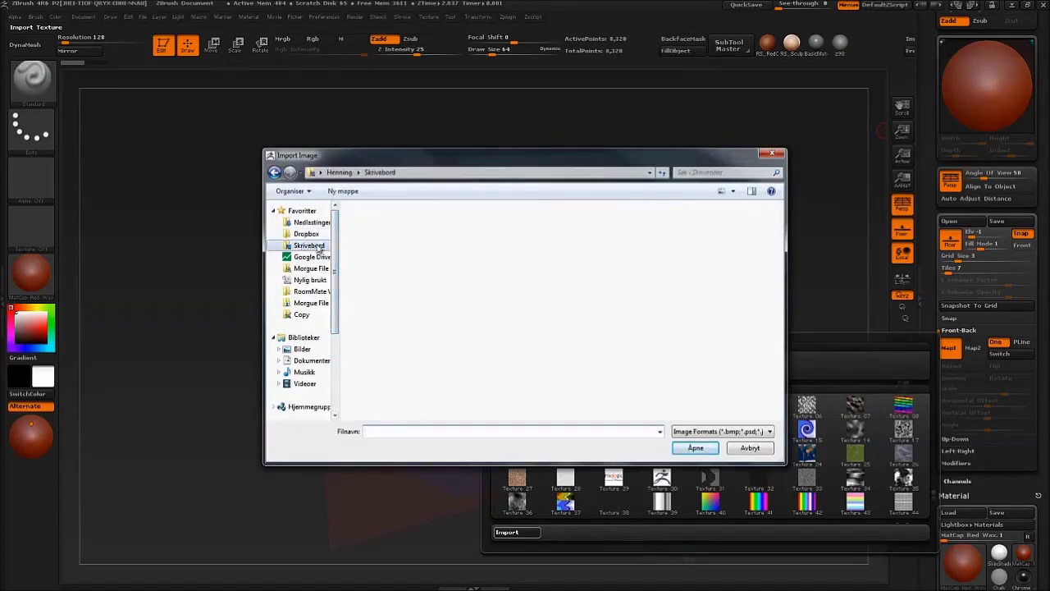
double_click(682, 243)
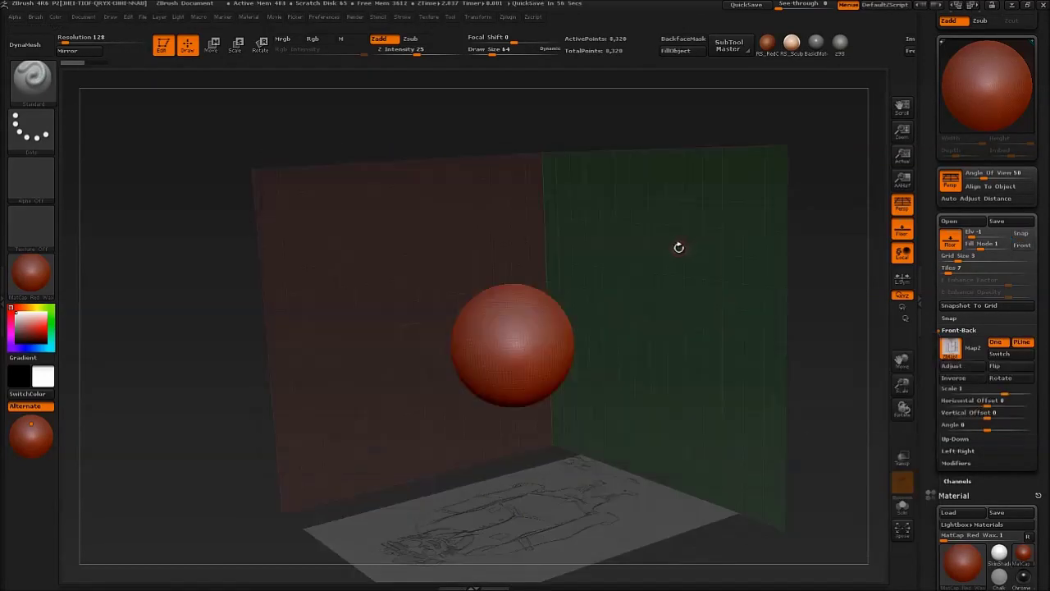
left_click_drag(678, 246, 602, 325)
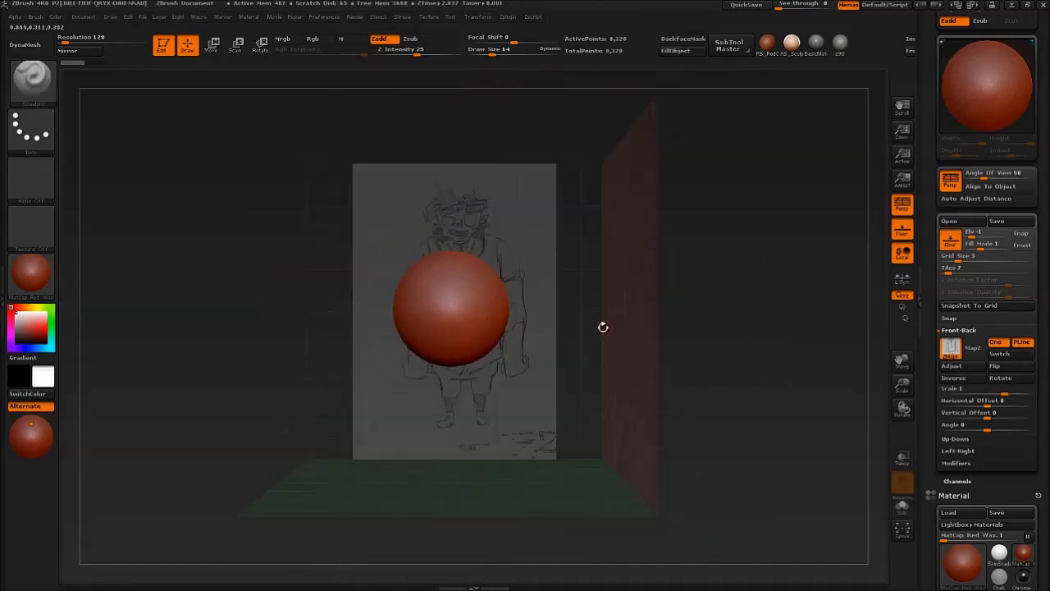
Open the Left-Right grid options and import side.jpg from the desktop as their Map1 image
left_click_drag(934, 373, 932, 353)
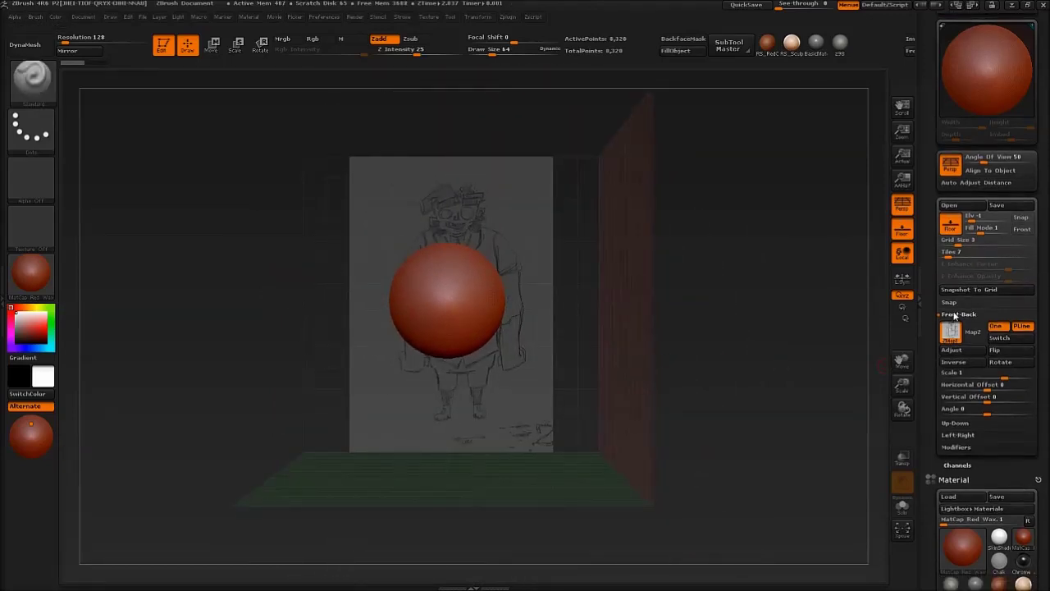
left_click(956, 314)
left_click(956, 338)
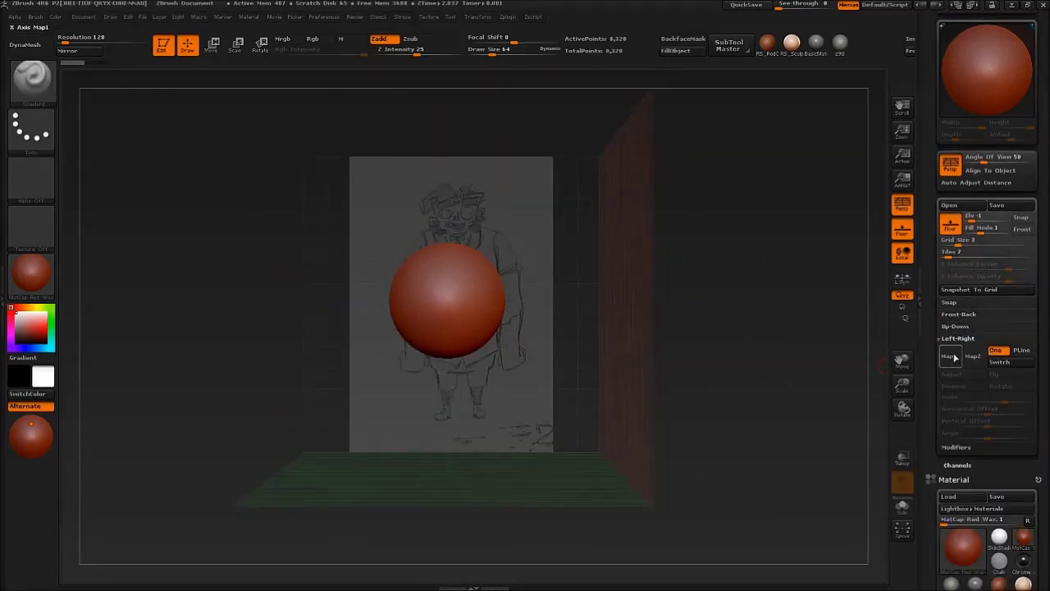
left_click(952, 356)
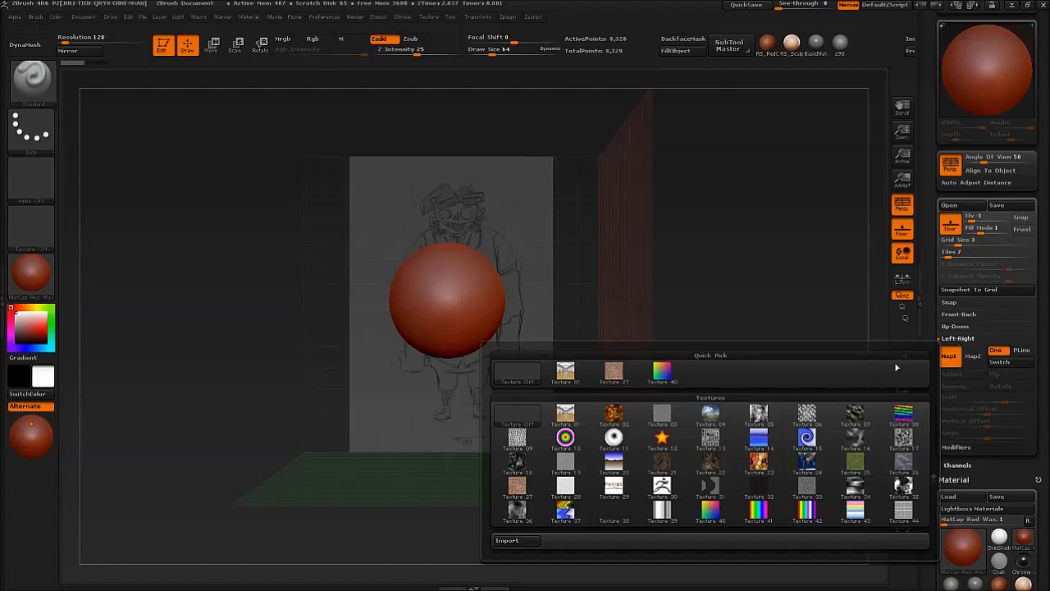
left_click(518, 534)
scroll(534, 369, "down", 2)
double_click(722, 361)
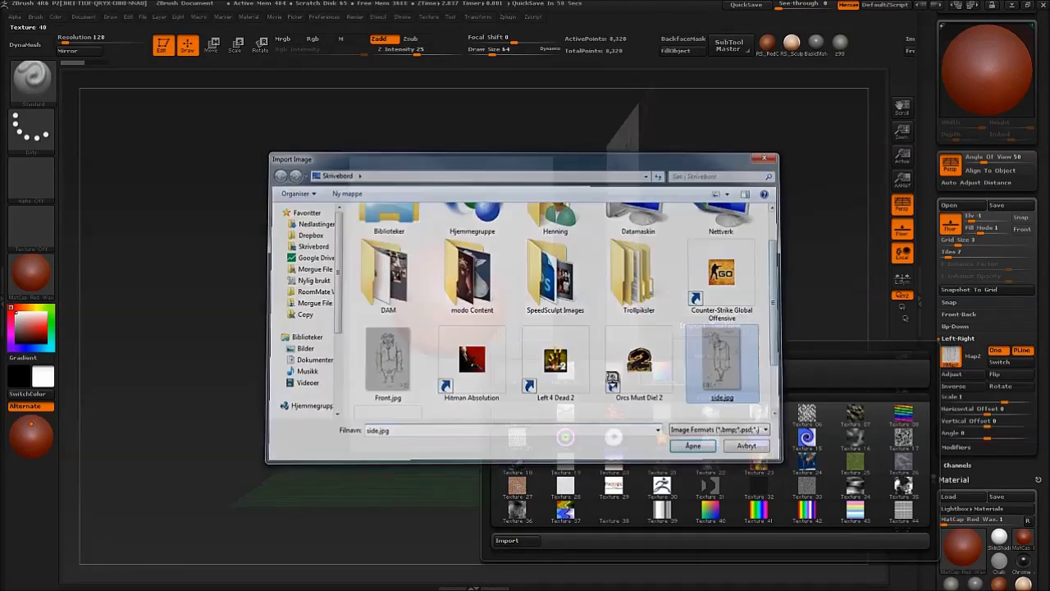
left_click(568, 372)
left_click_drag(519, 296, 575, 304)
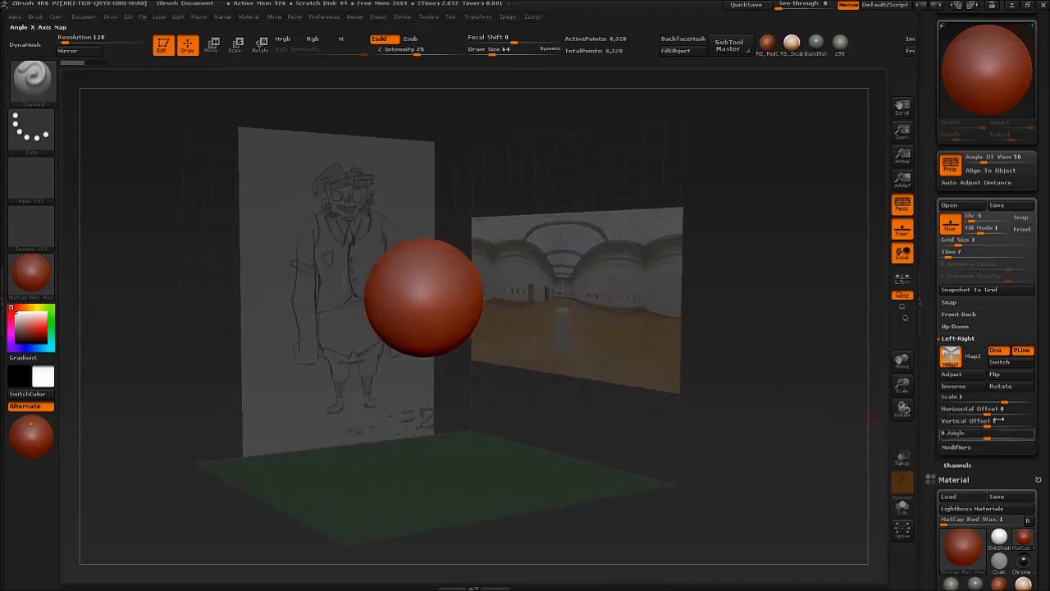
Import side.jpg from the desktop as the Left-Right grid's Map1 image, replacing the default hall picture
left_click(949, 355)
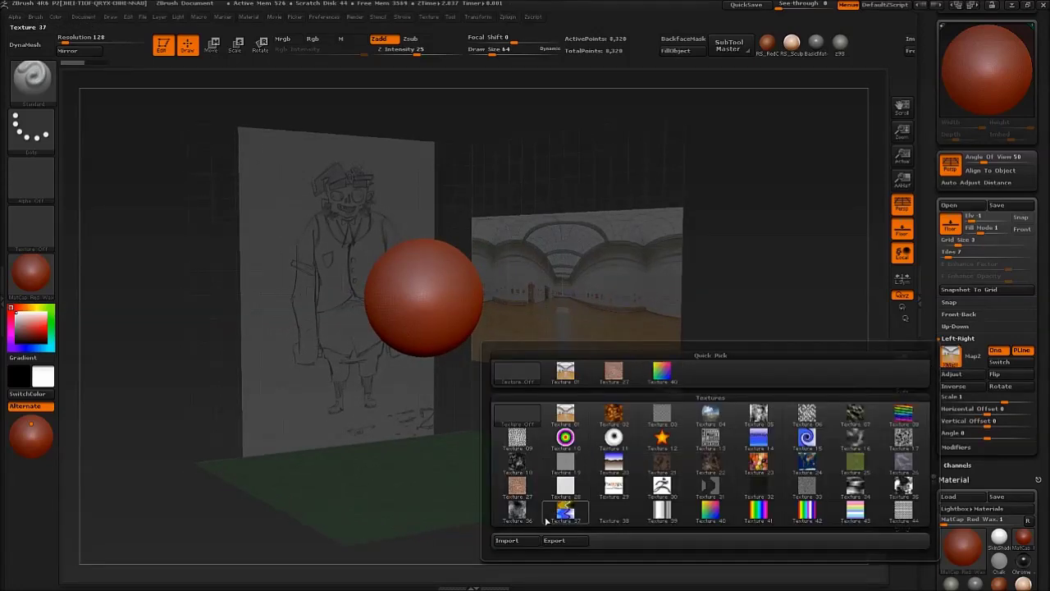
left_click(507, 540)
double_click(724, 398)
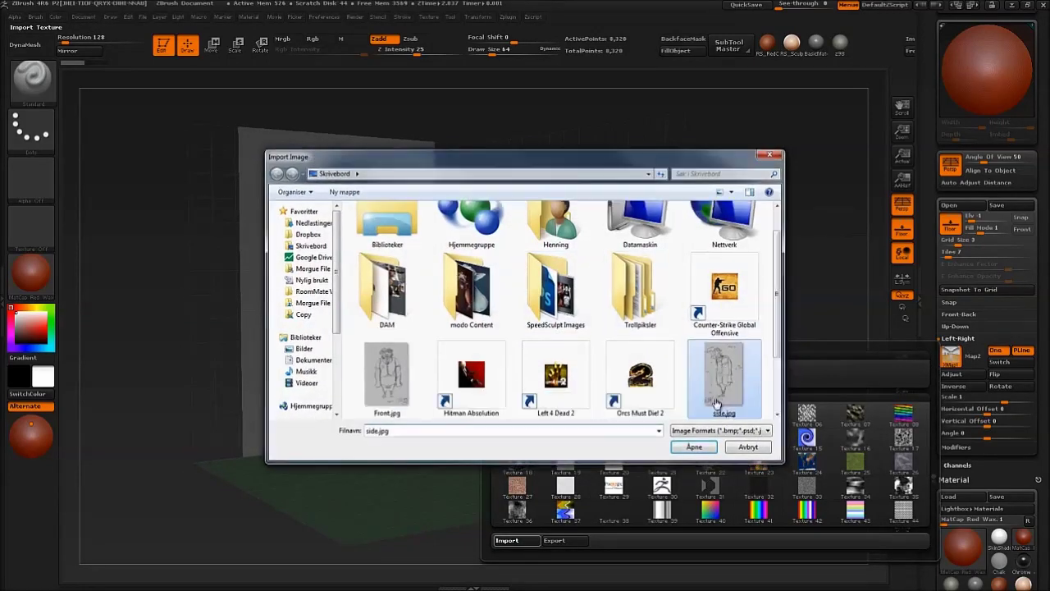
mouse_move(659, 278)
left_mouse_down()
mouse_move(601, 315)
mouse_move(537, 293)
mouse_move(557, 342)
mouse_move(542, 326)
mouse_move(588, 319)
mouse_move(567, 333)
mouse_move(595, 375)
mouse_move(605, 304)
left_mouse_up()
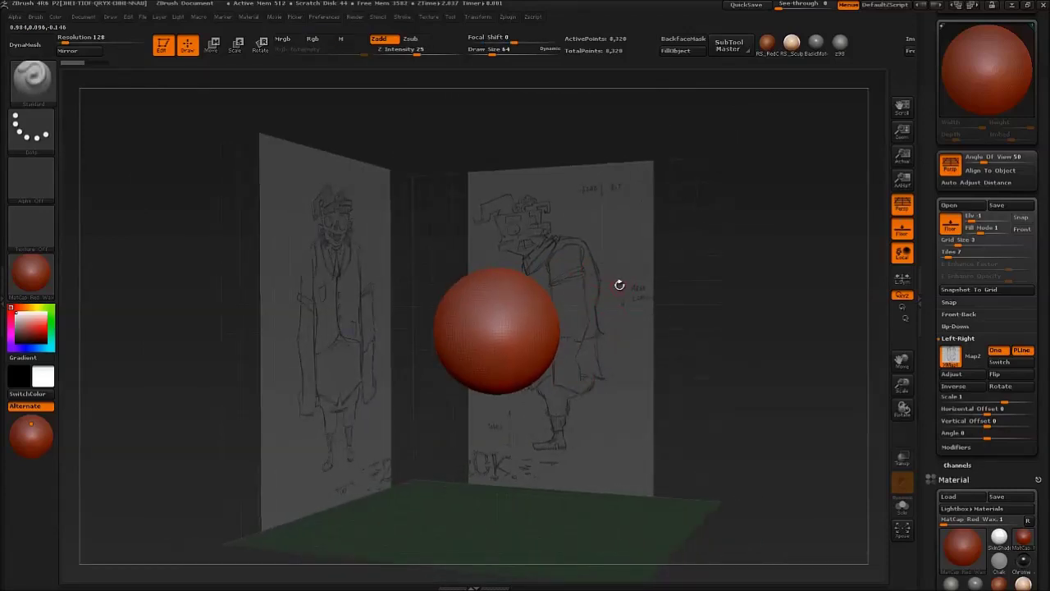
left_click_drag(576, 324, 601, 311)
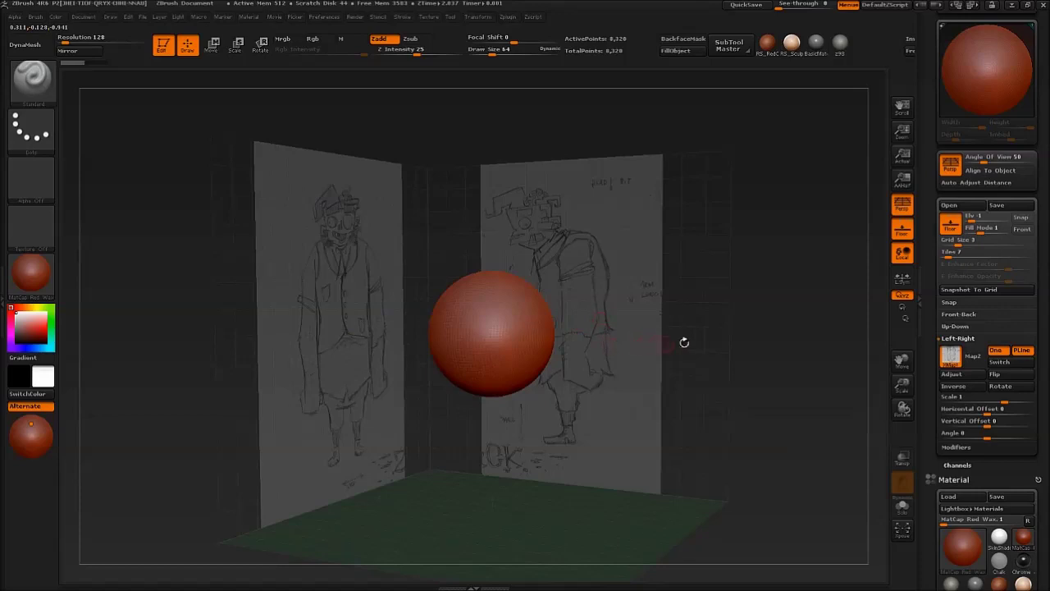
Flip the side sketch on the Left-Right grid so the character faces the opposite direction
left_click(1008, 376)
left_click_drag(641, 359, 653, 357)
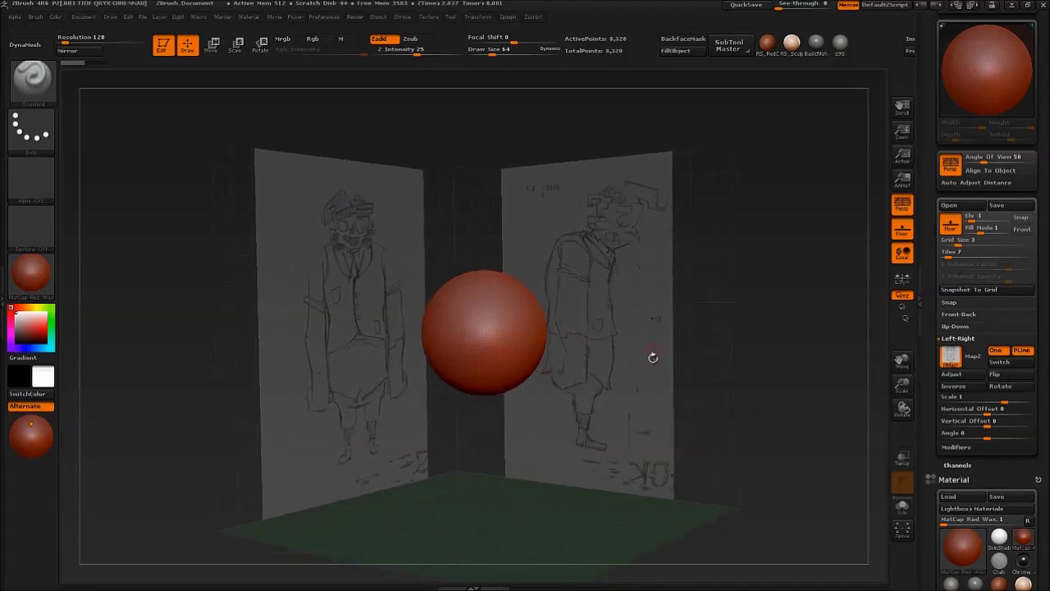
mouse_move(594, 320)
left_mouse_down("alt")
mouse_move(584, 305)
mouse_move(596, 323)
mouse_move(565, 329)
mouse_move(639, 310)
mouse_move(616, 331)
mouse_move(601, 287)
mouse_move(608, 313)
left_mouse_up("alt")
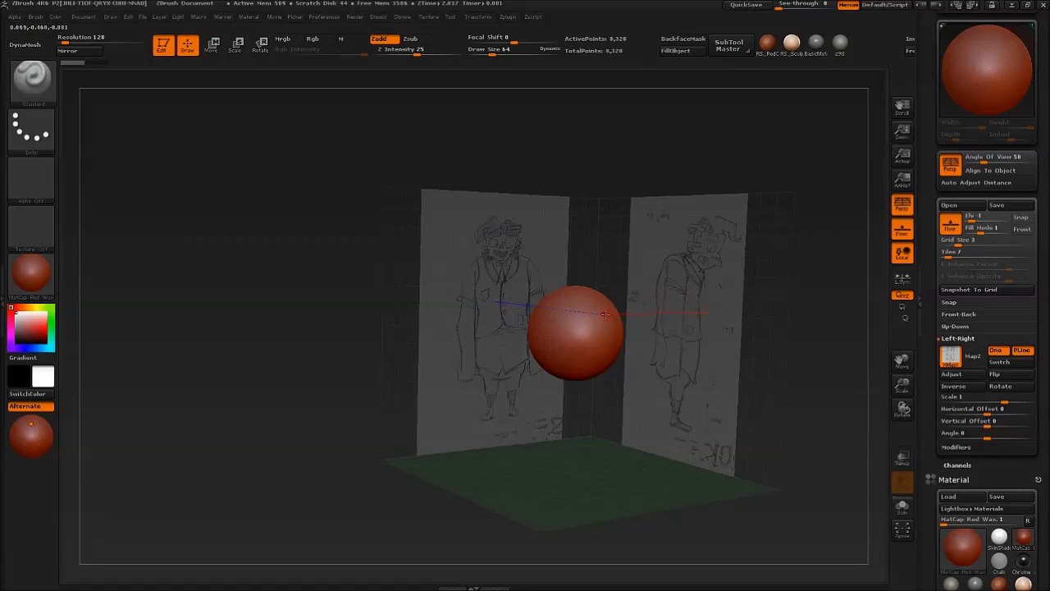
Sculpt a test stroke on the sphere with the Standard brush and undo it
right_click_drag(600, 309, 603, 314)
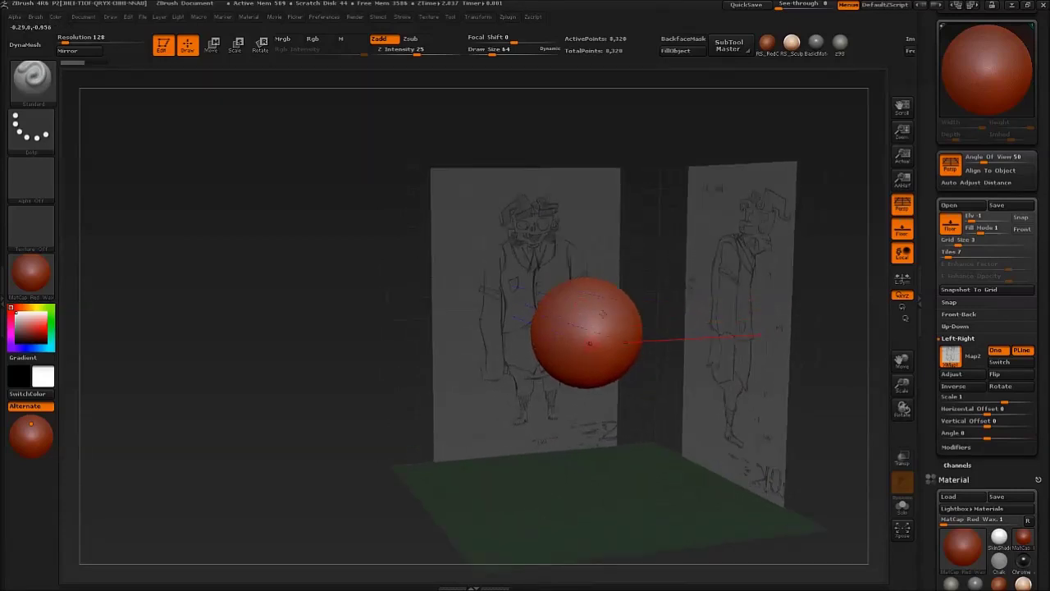
mouse_move(568, 318)
left_mouse_down()
mouse_move(569, 336)
mouse_move(585, 336)
left_mouse_up()
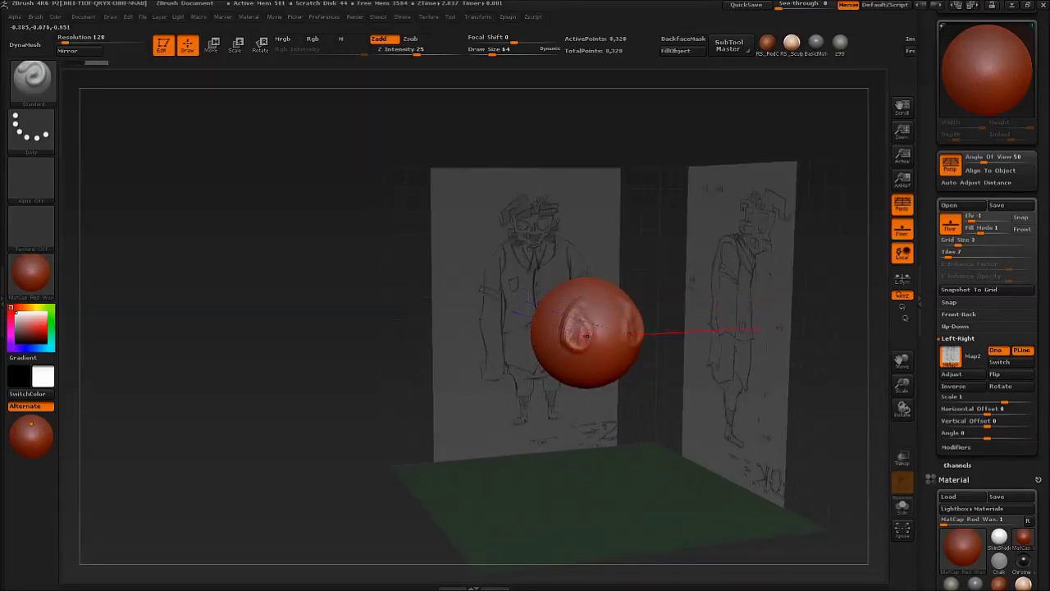
right_click_drag(596, 338, 636, 309, "shift")
key("ctrl+z")
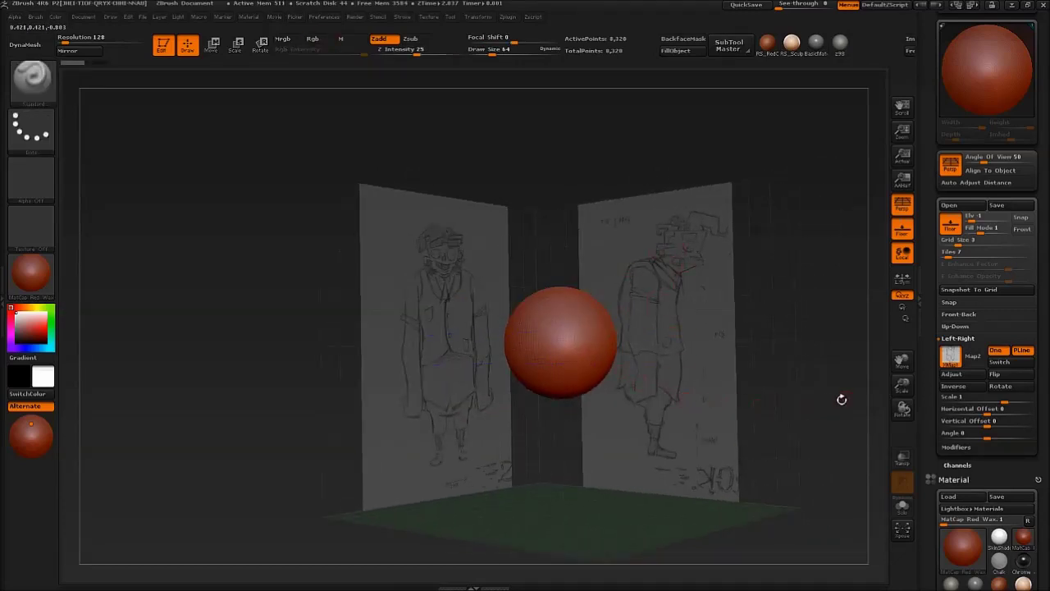
Enlarge the front sketch on the Front-Back grid to a scale of about 1.59
left_click_drag(838, 402, 670, 402)
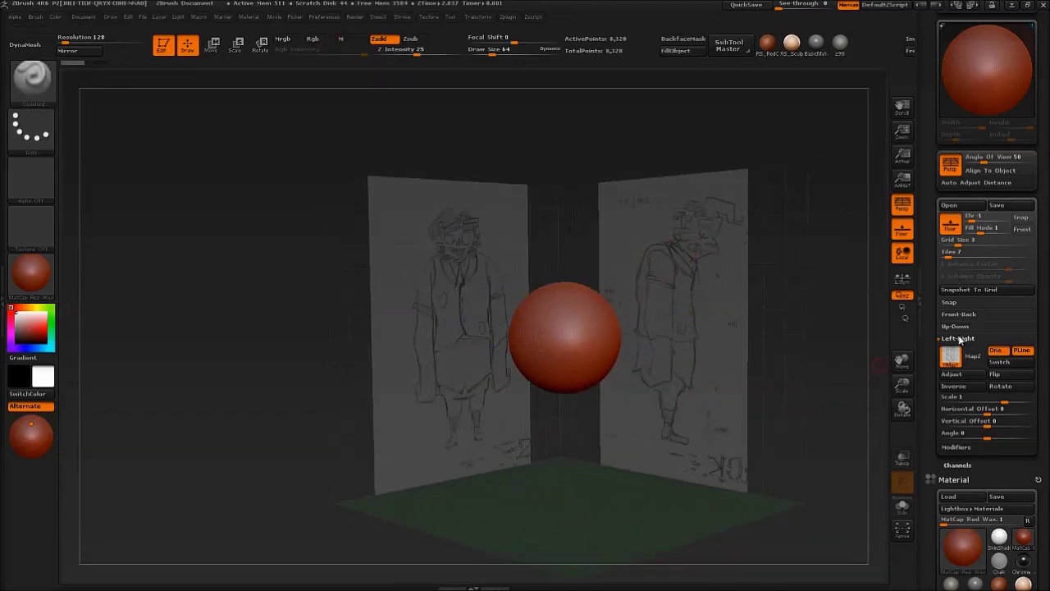
left_click(958, 338)
left_click(958, 314)
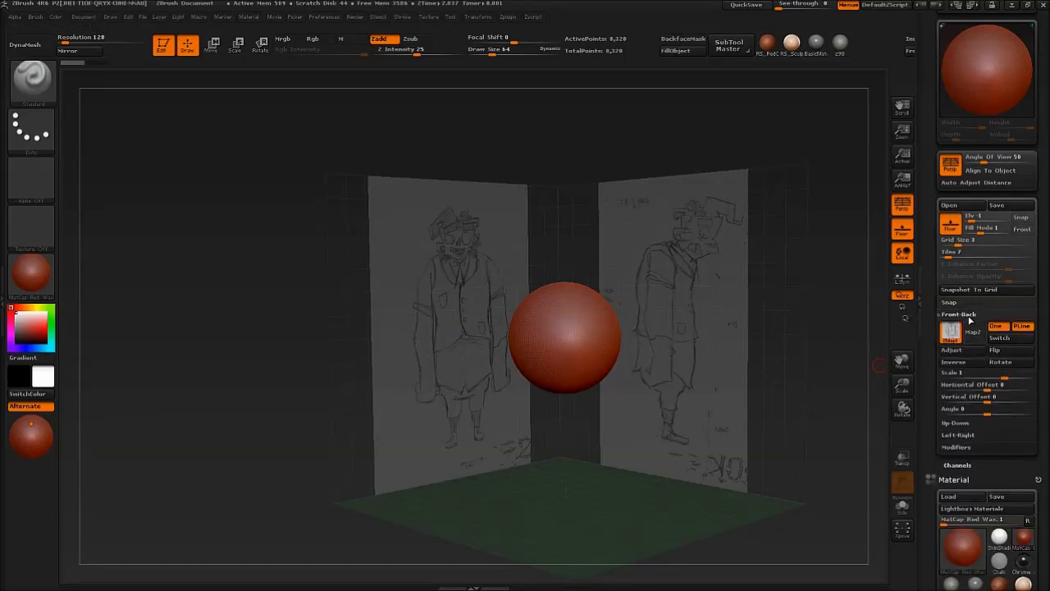
left_click_drag(951, 373, 1022, 373)
mouse_move(714, 361)
left_mouse_down()
mouse_move(717, 371)
mouse_move(697, 369)
left_mouse_up()
left_click_drag(697, 369, 722, 369)
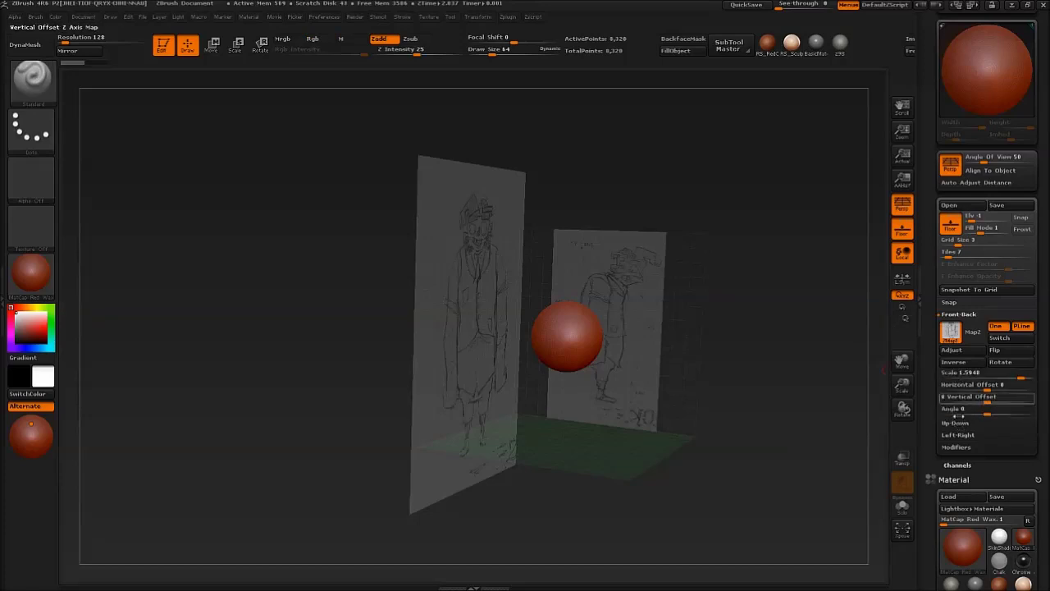
Reduce the scale of the front sketch in the Front-Back grid options
left_click(958, 435)
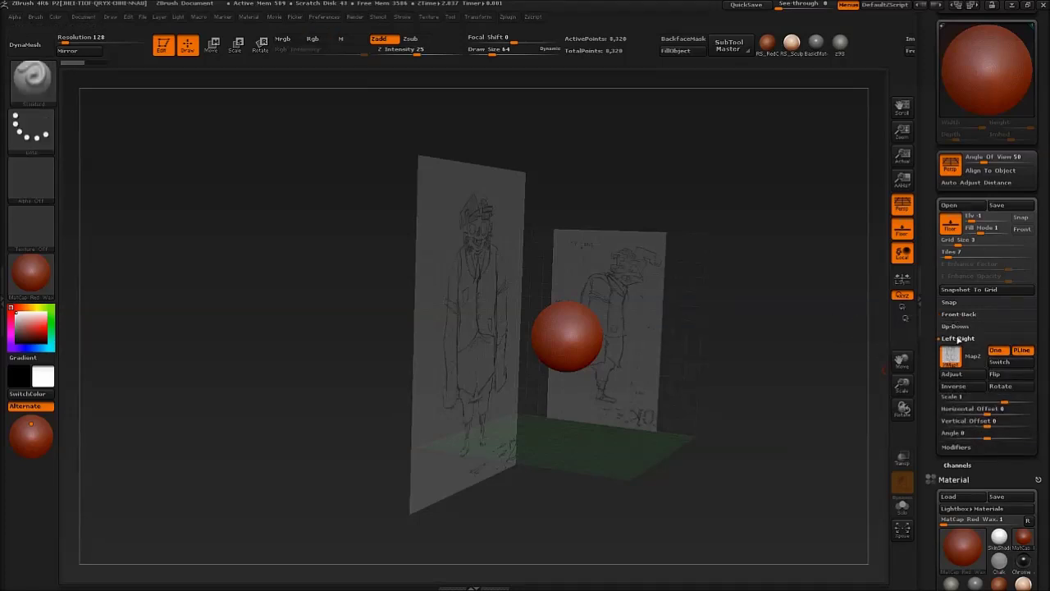
left_click(961, 315)
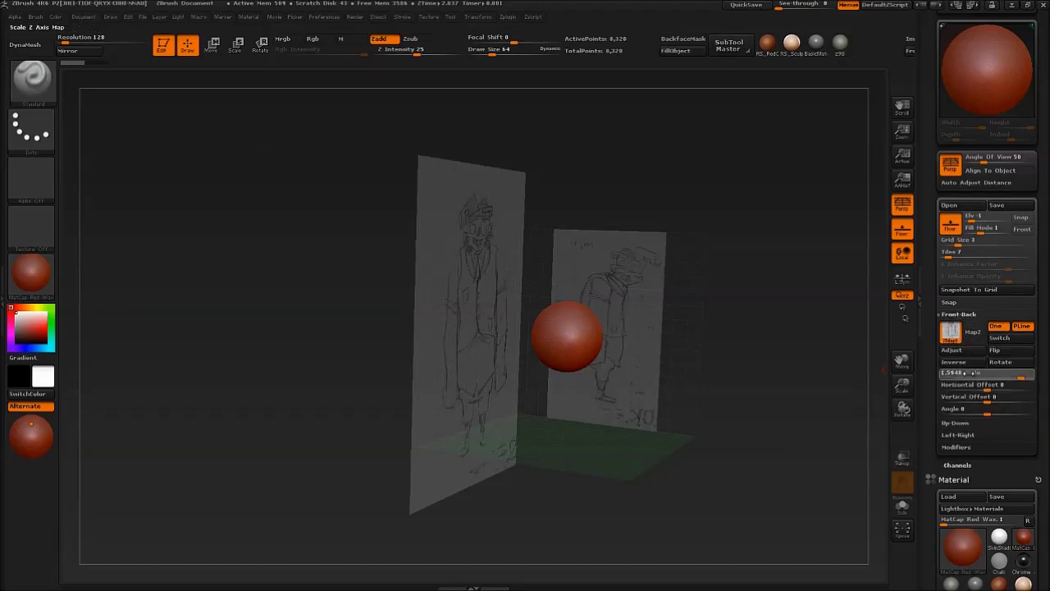
left_click(969, 378)
left_click_drag(969, 374, 1013, 374)
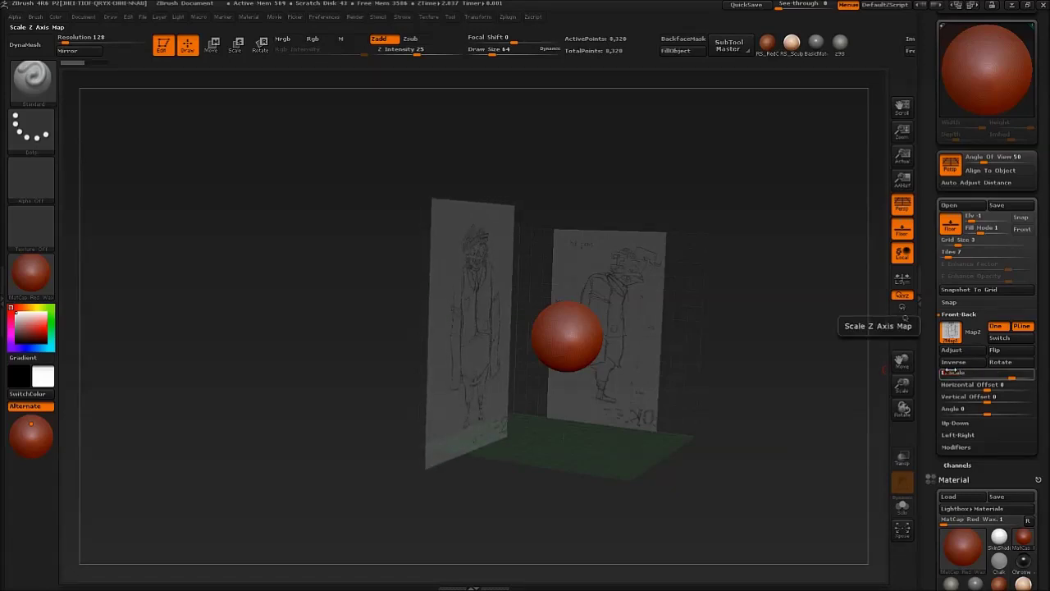
key("Return")
Set the scale of the side sketch on the Left-Right grid to 1.2
left_click(958, 434)
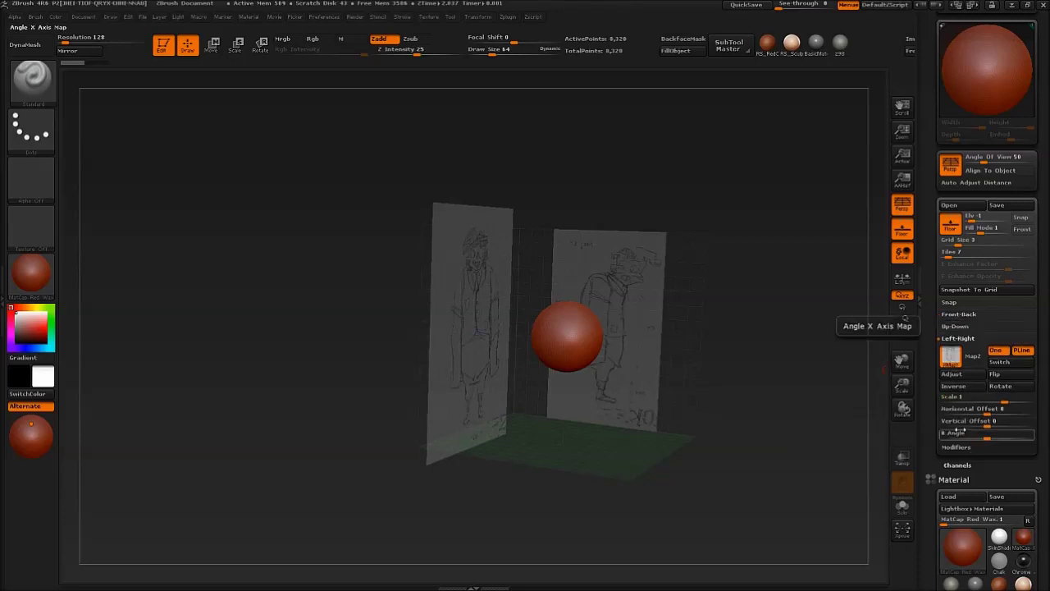
left_click(963, 403)
type("1.2")
key("Return")
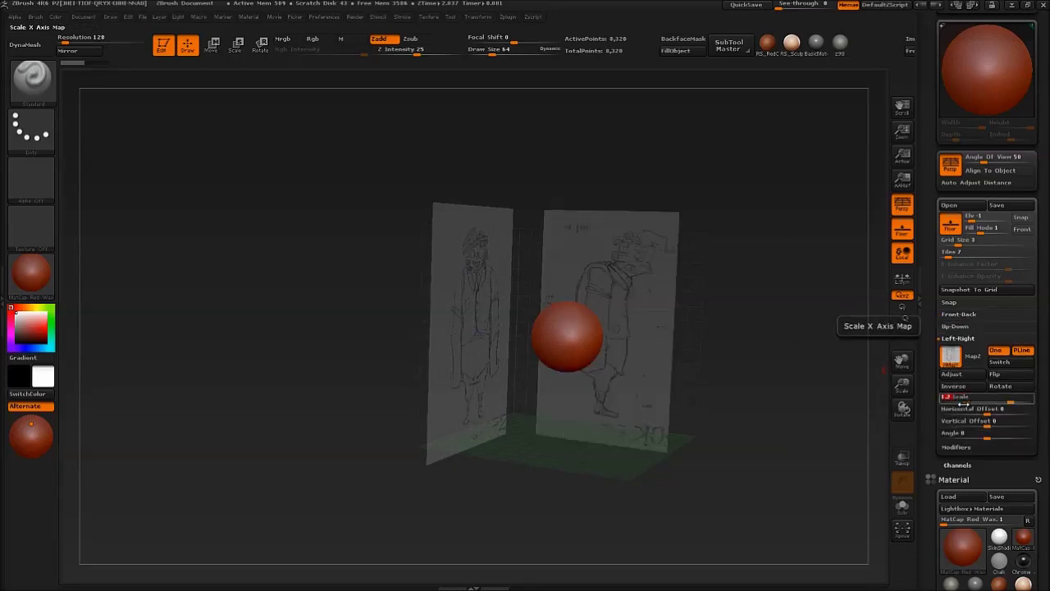
mouse_move(637, 369)
left_mouse_down()
mouse_move(604, 363)
mouse_move(636, 361)
mouse_move(635, 342)
mouse_move(671, 343)
mouse_move(636, 344)
mouse_move(659, 376)
mouse_move(656, 363)
mouse_move(621, 355)
mouse_move(611, 389)
mouse_move(609, 368)
left_mouse_up()
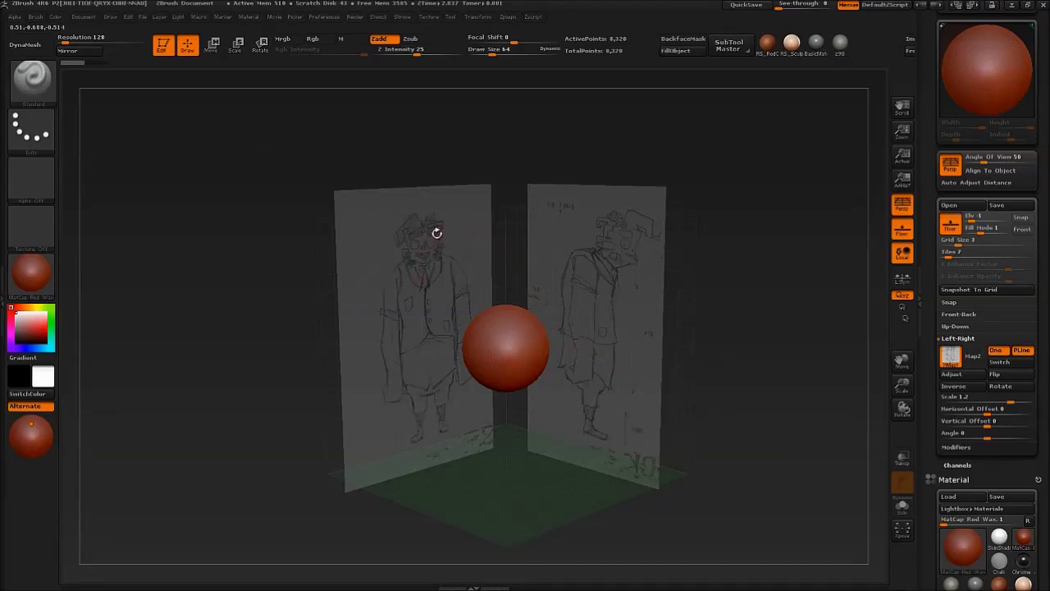
Hide the floor grid together with both reference sketches and show it again
left_click_drag(427, 256, 543, 271)
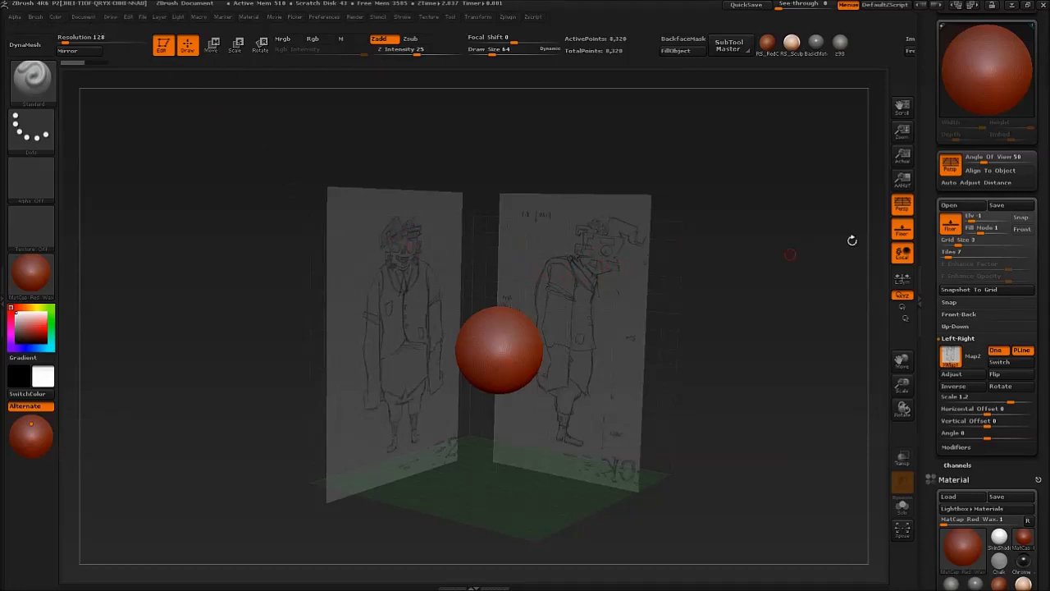
left_click(902, 233)
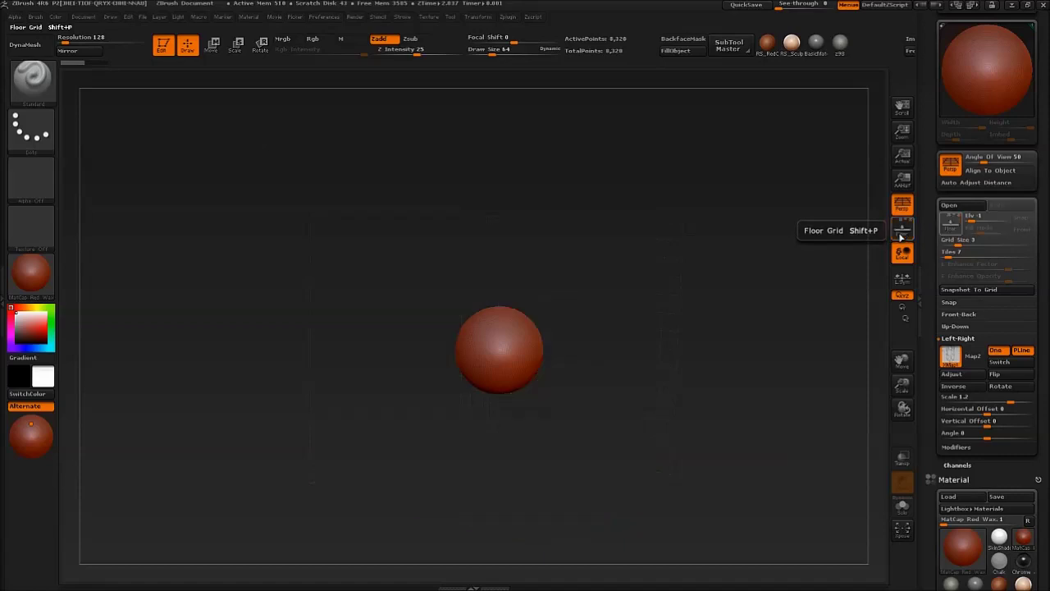
left_click(902, 235)
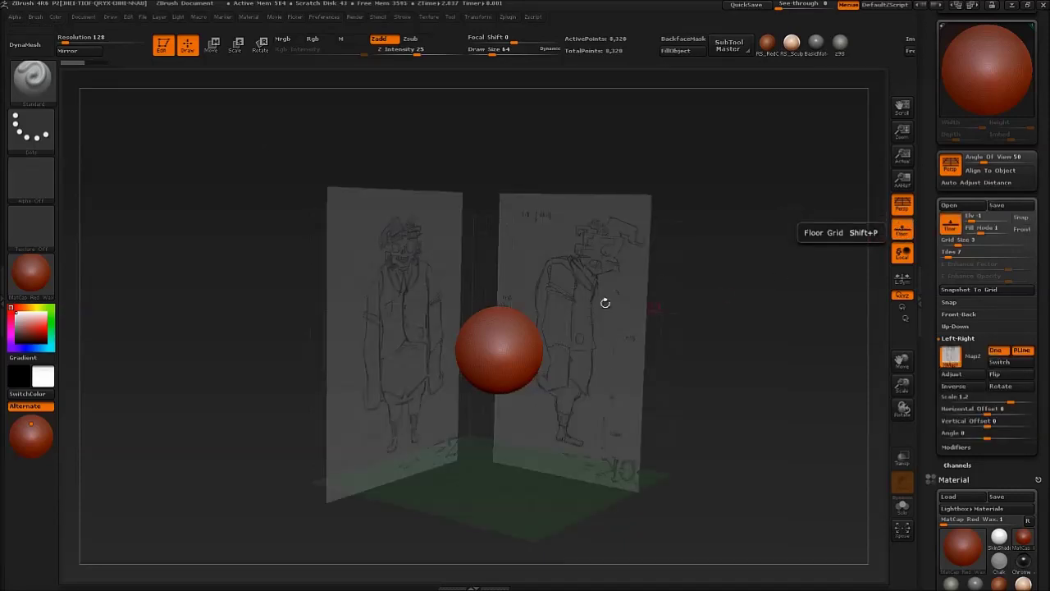
Open the Left-Right grid's image choices, close them, and flip the side sketch and back again
left_click(110, 18)
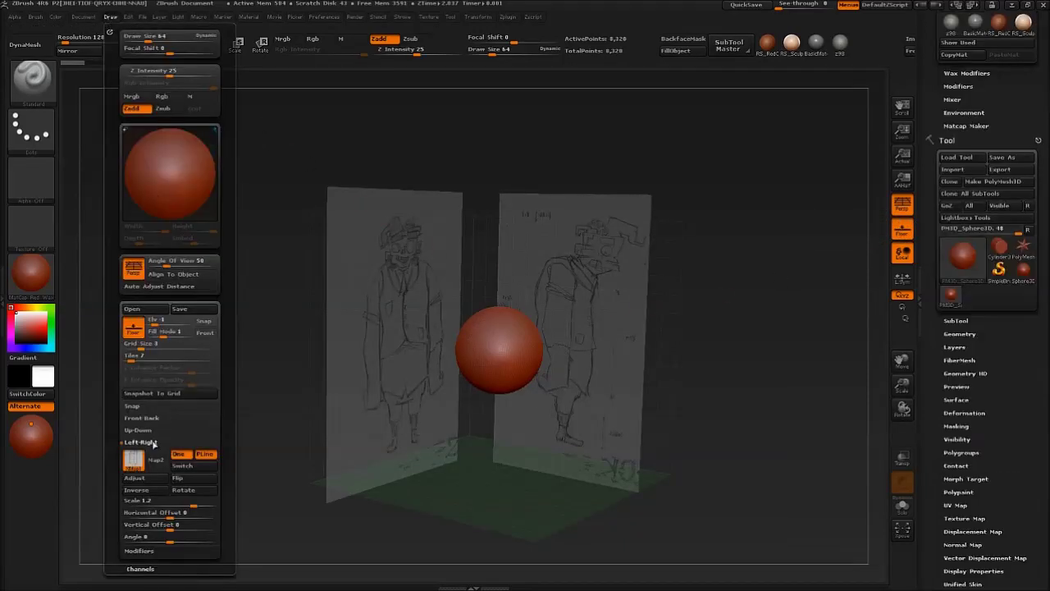
scroll(115, 381, "down", 1)
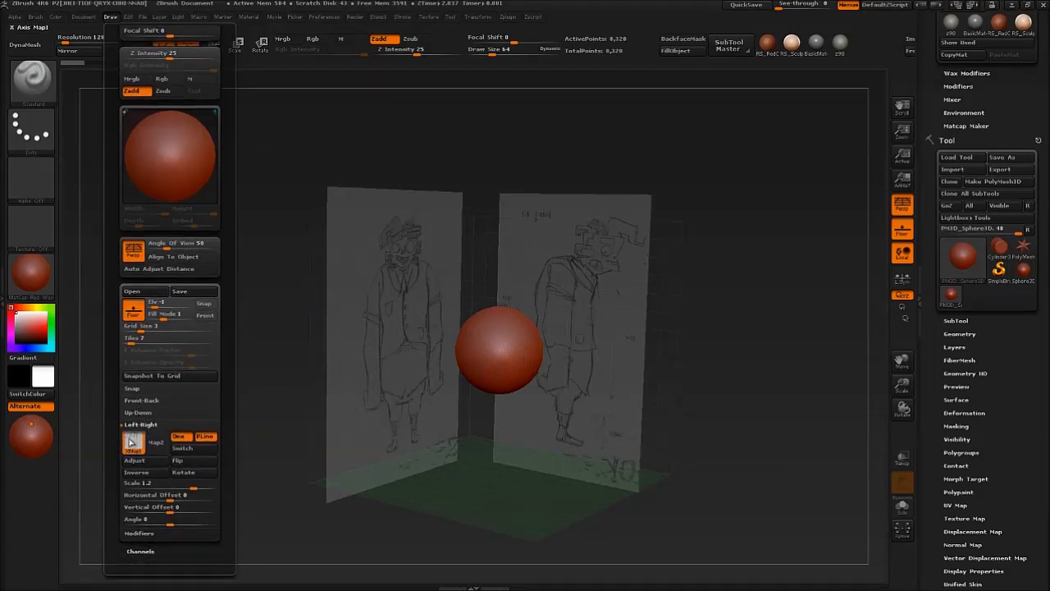
left_click(134, 443)
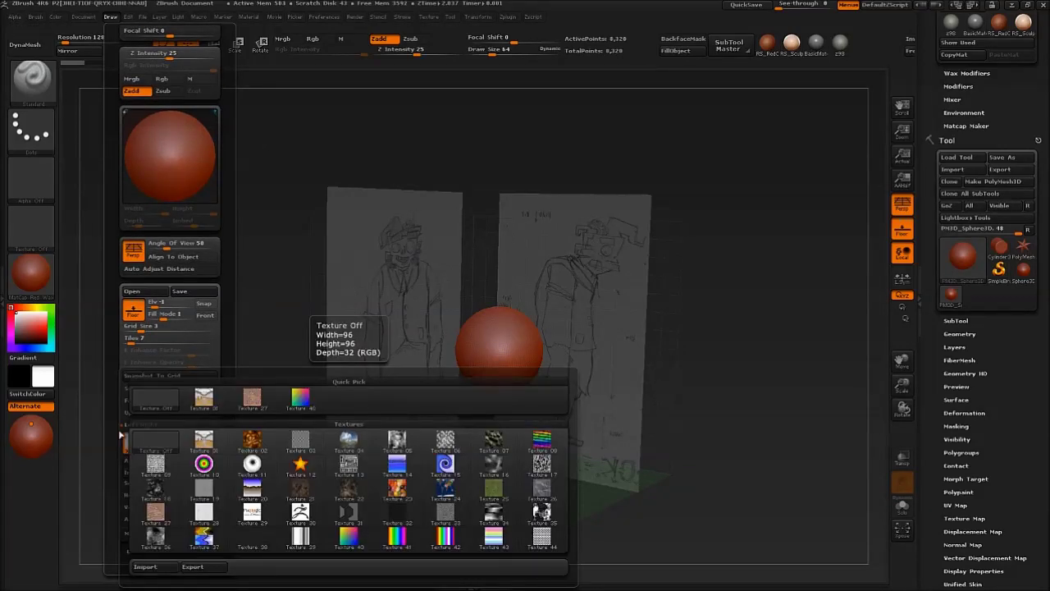
mouse_move(129, 444)
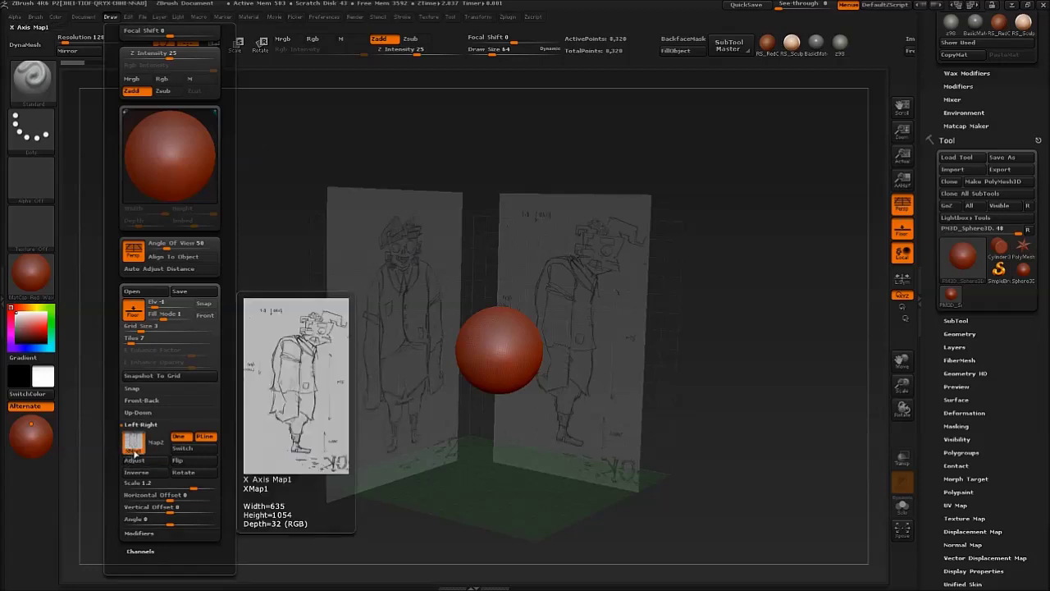
left_click(184, 464)
left_click(187, 464)
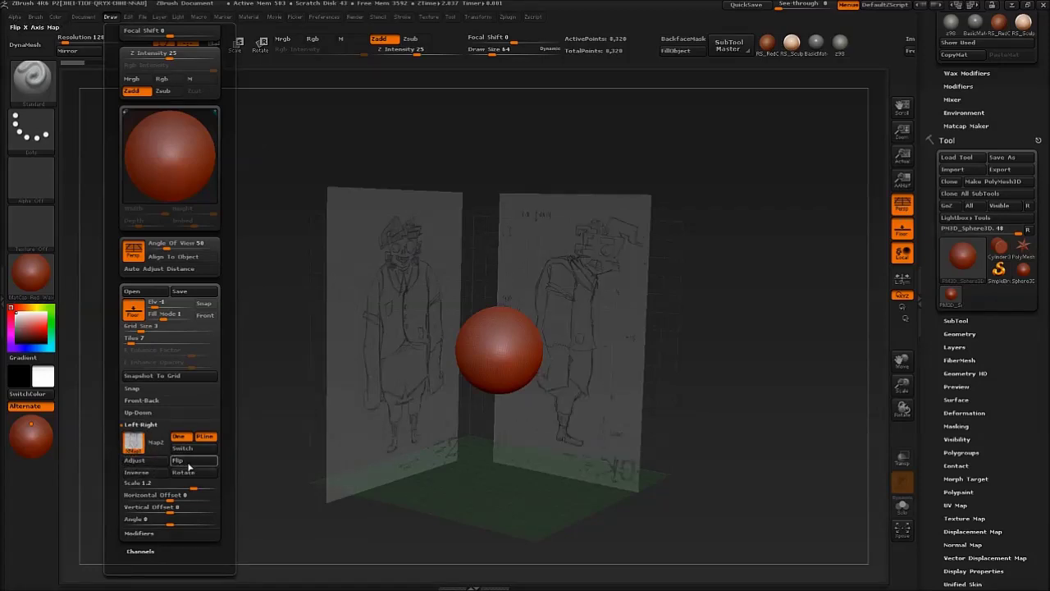
left_click_drag(497, 290, 463, 320)
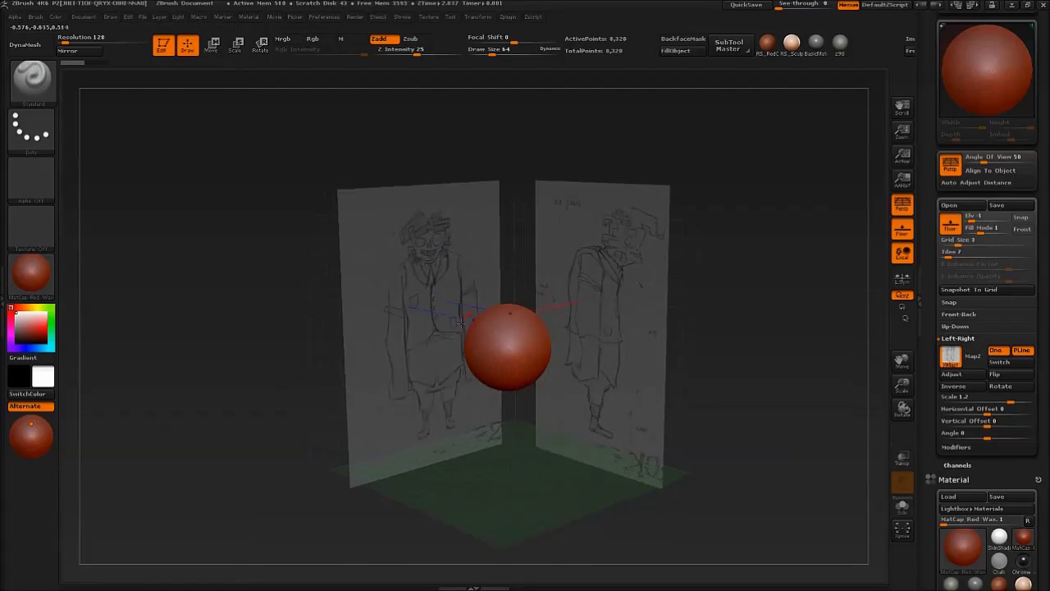